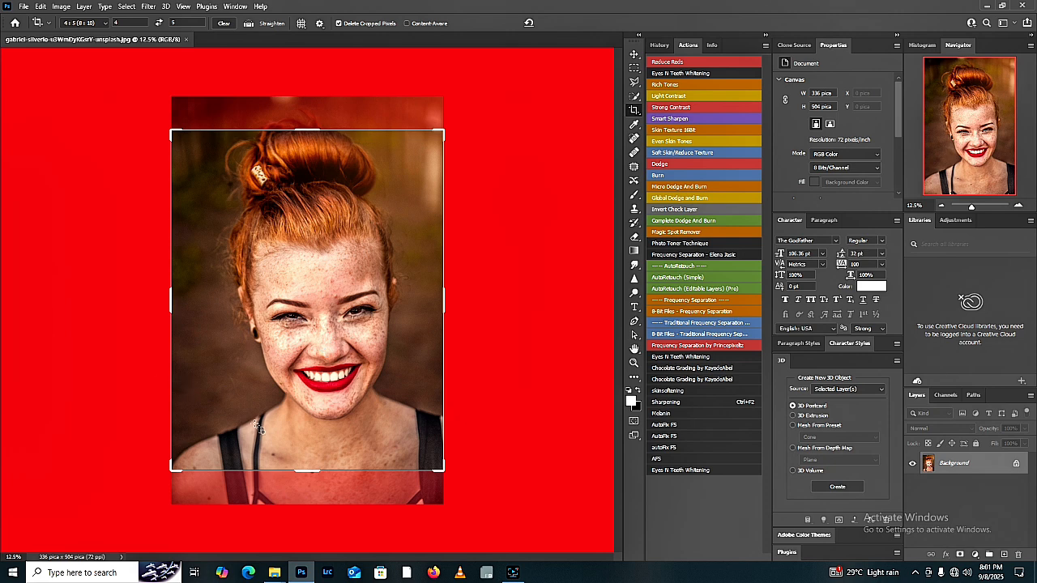
# Step: Crop the portrait at the 4:5 ratio tightly around the head and shoulders, with Content-Aware enabled
pyautogui.moveTo(277, 429); pyautogui.dragTo(281, 426)
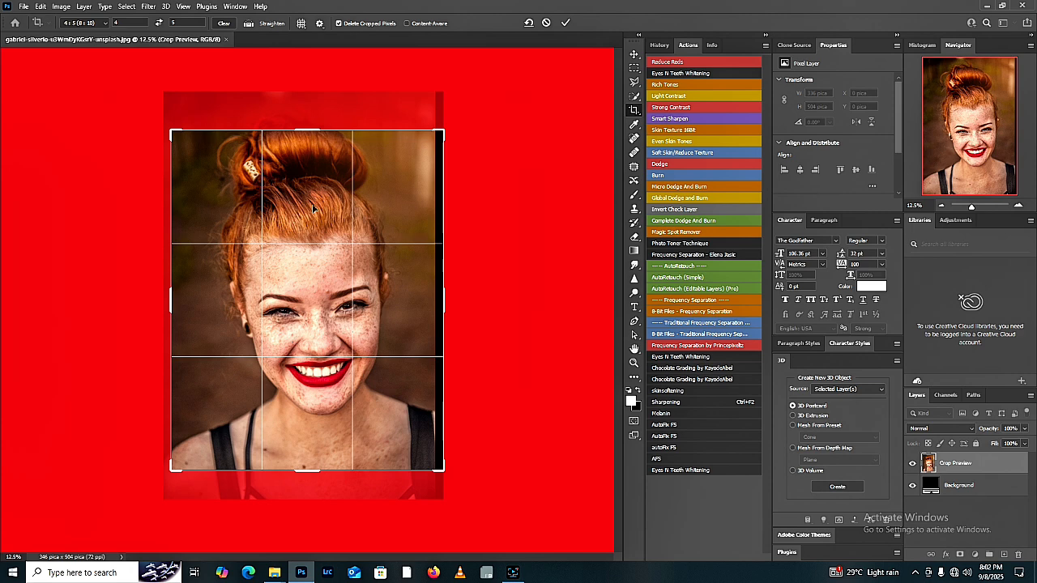
pyautogui.moveTo(309, 136); pyautogui.dragTo(309, 149)
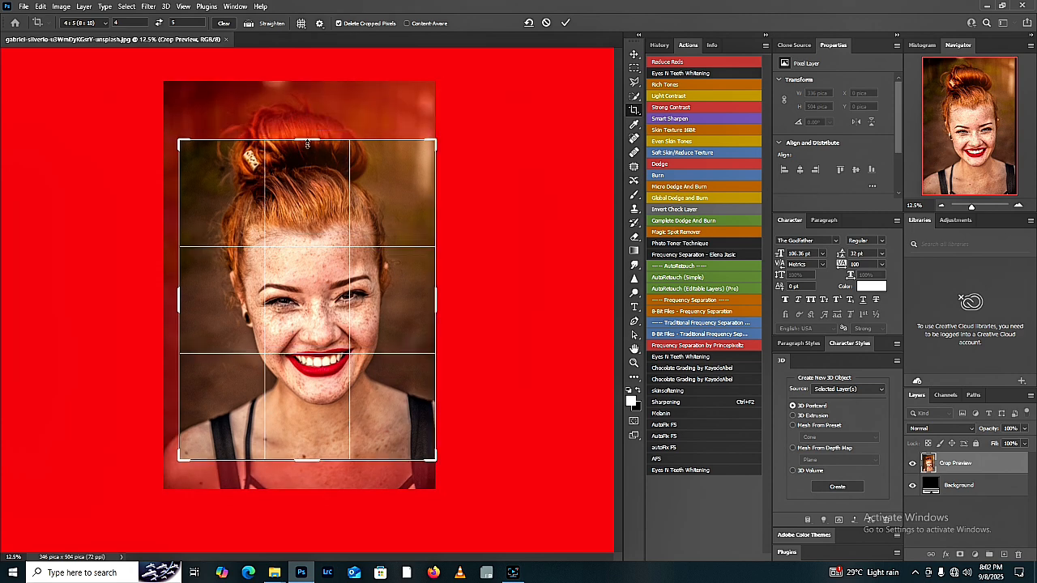
pyautogui.moveTo(183, 469); pyautogui.dragTo(219, 428)
pyautogui.click(226, 428)
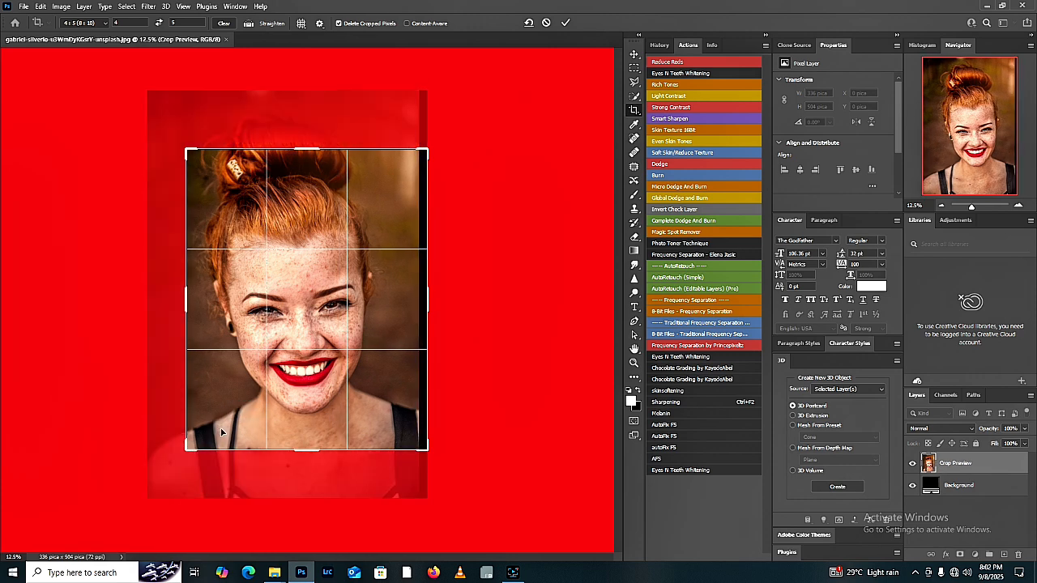
pyautogui.moveTo(289, 430); pyautogui.dragTo(291, 426)
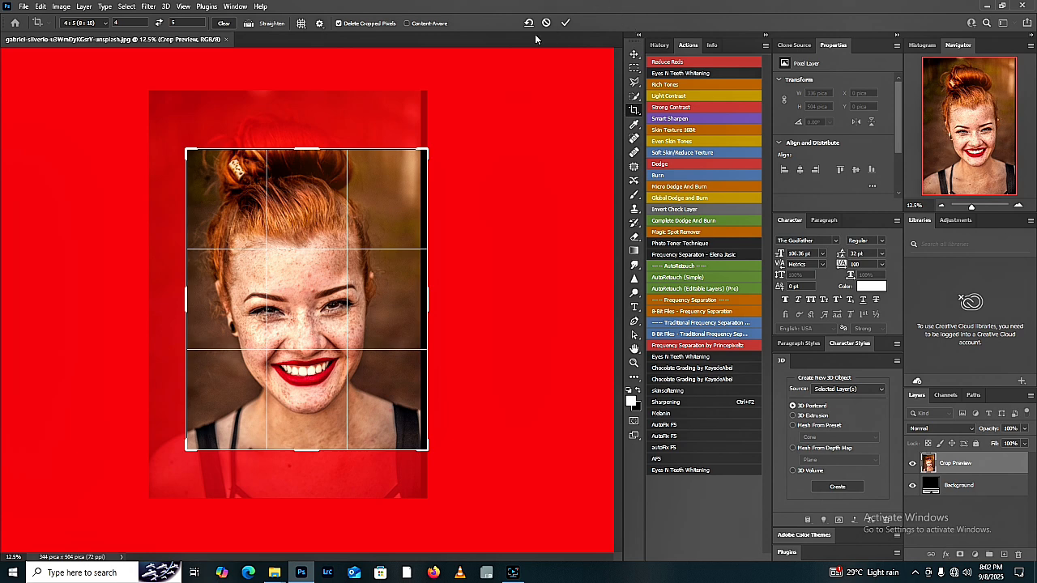
pyautogui.click(413, 24)
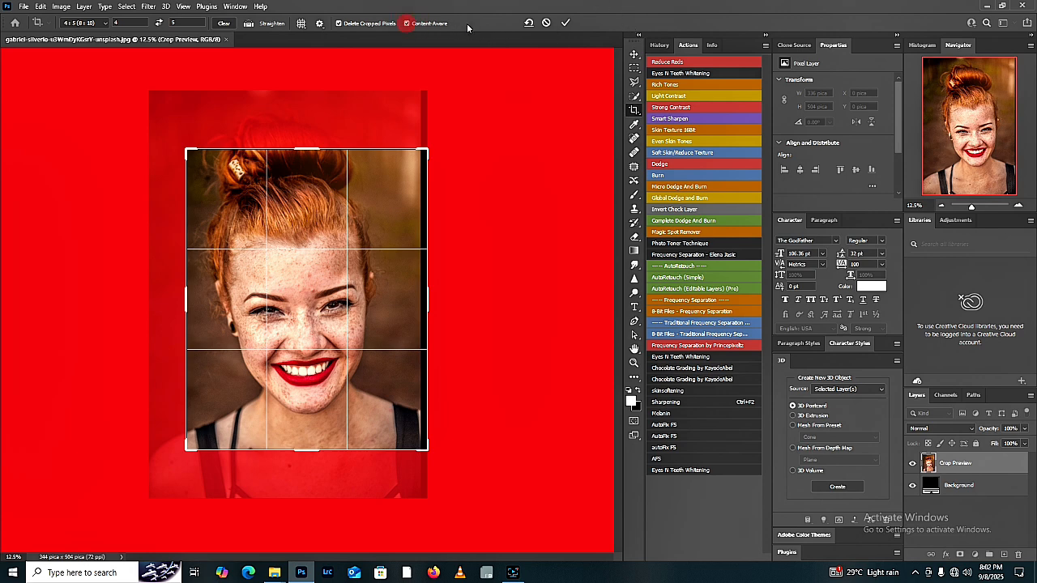
pyautogui.click(564, 23)
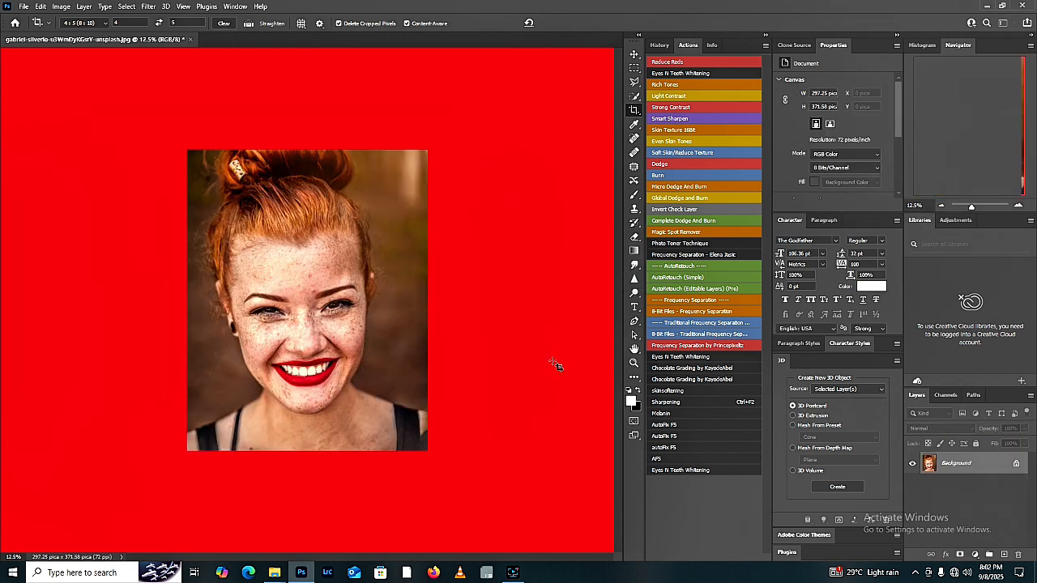
# Step: Select the lower-right corner strip of the photo with the Patch tool, fill it with Content-Aware, and deselect
pyautogui.press('j')
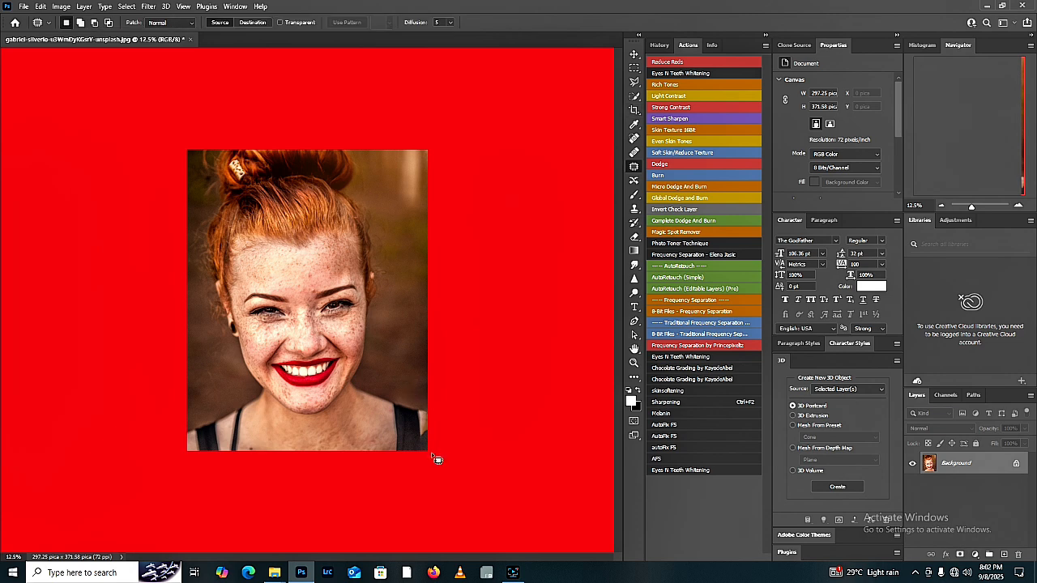
pyautogui.moveTo(439, 439)
pyautogui.mouseDown()
pyautogui.moveTo(422, 428)
pyautogui.moveTo(426, 451)
pyautogui.mouseUp()
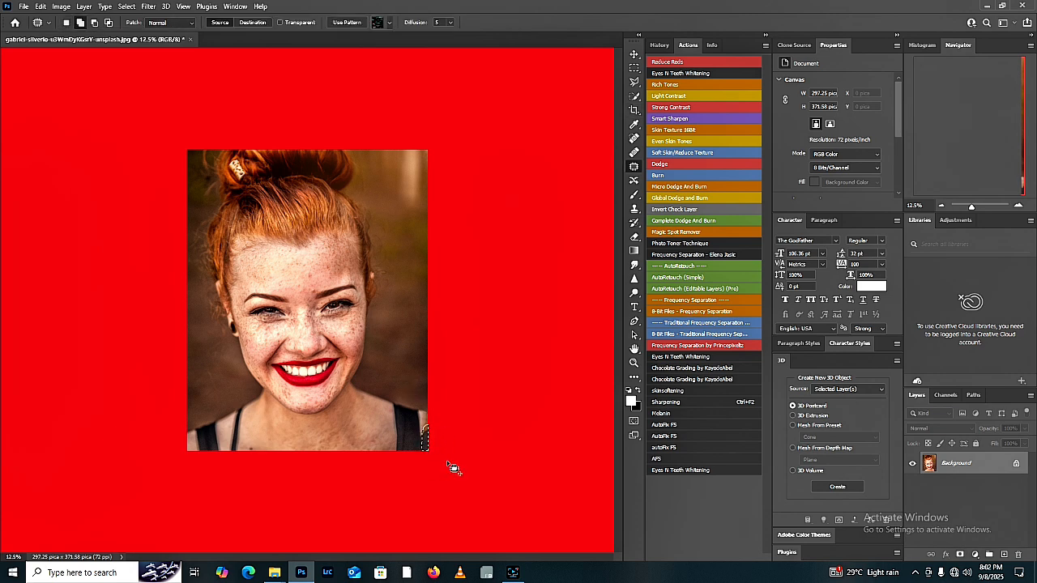
pyautogui.hotkey('shift', 'F5')
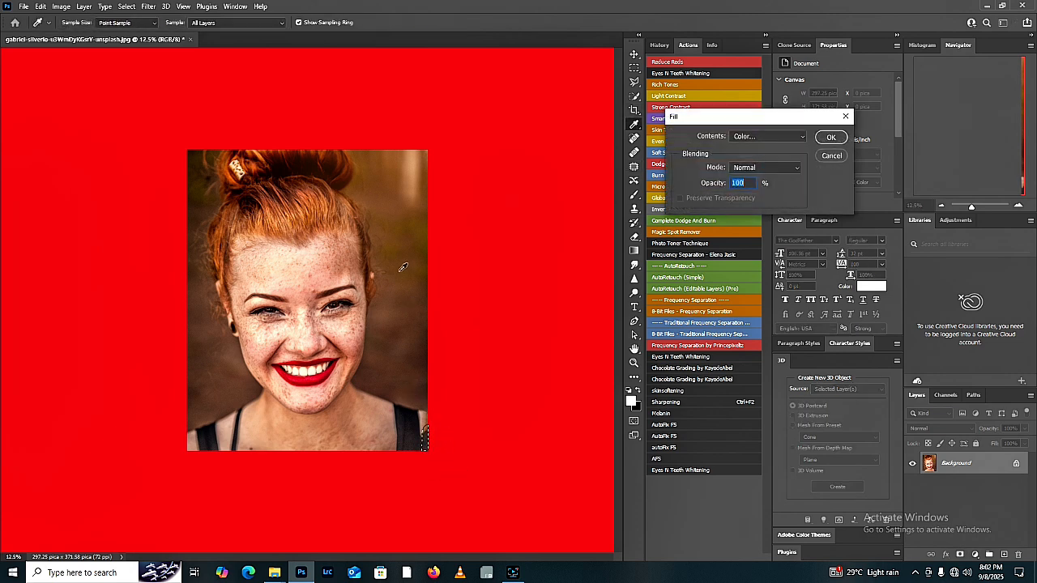
pyautogui.click(758, 135)
pyautogui.click(749, 183)
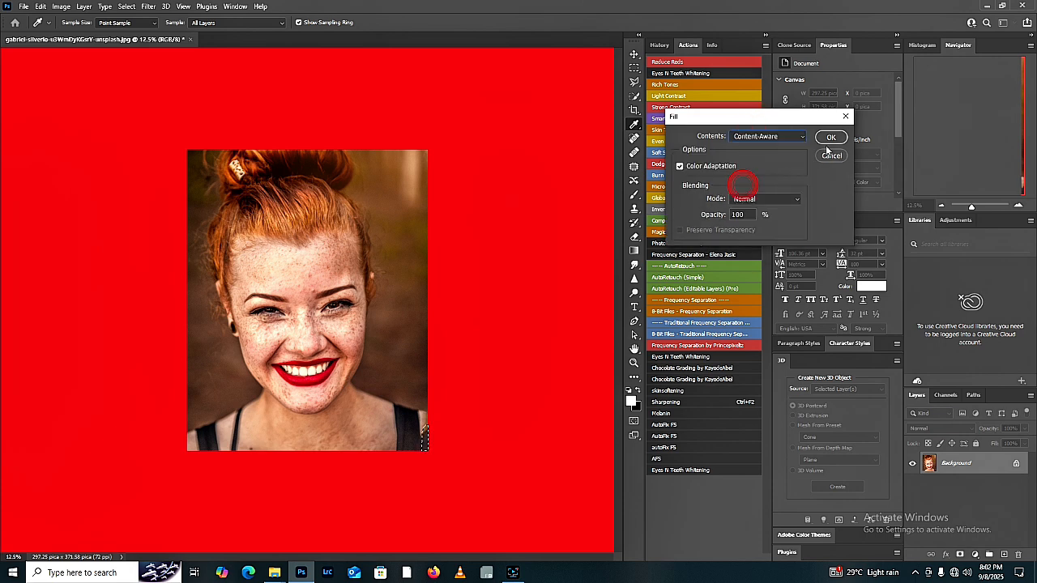
pyautogui.click(832, 139)
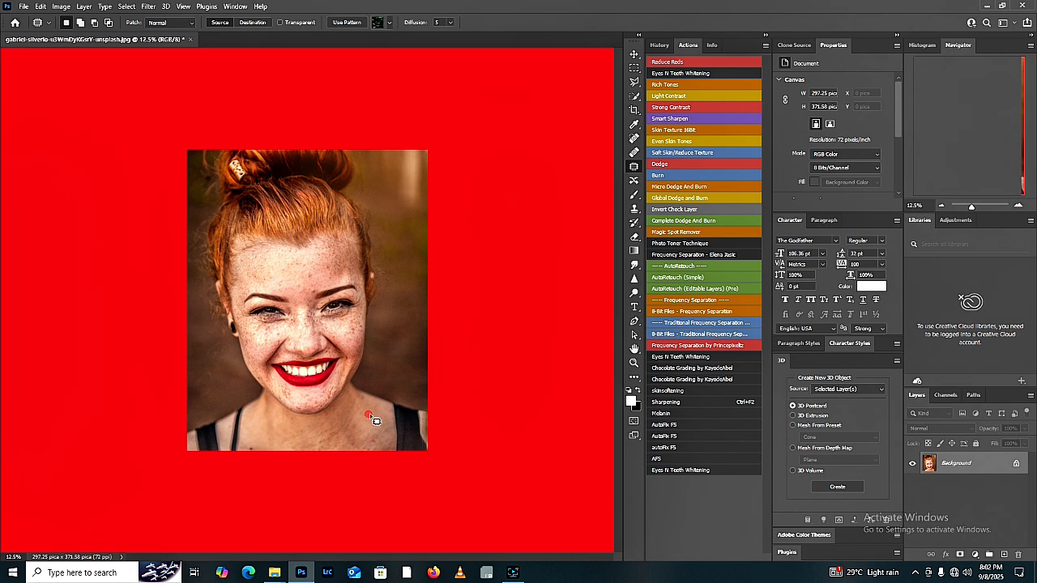
pyautogui.hotkey('ctrl', 'd')
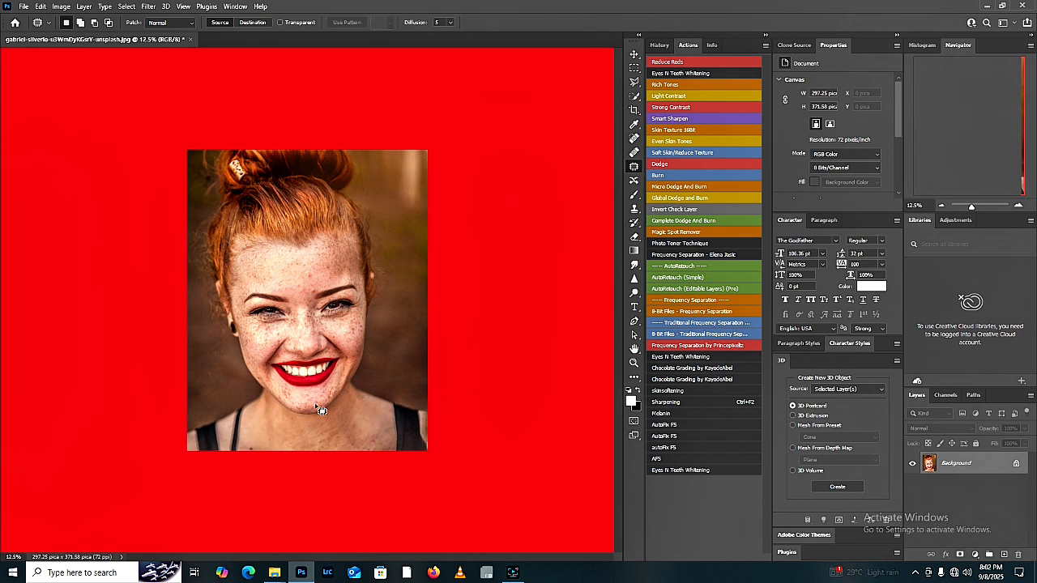
# Step: Patch the blemishes at the base of the neck and between the eyebrows with nearby clean skin
pyautogui.moveTo(252, 444); pyautogui.dragTo(263, 447)
pyautogui.click(264, 445)
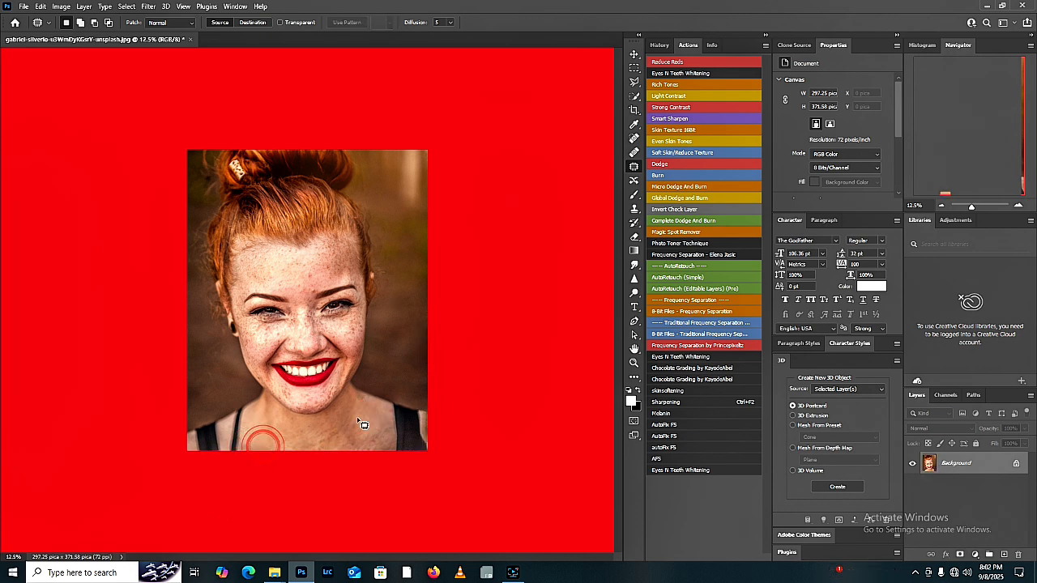
pyautogui.moveTo(317, 292)
pyautogui.mouseDown()
pyautogui.moveTo(309, 298)
pyautogui.moveTo(310, 279)
pyautogui.mouseUp()
pyautogui.click(309, 297)
pyautogui.click(313, 283)
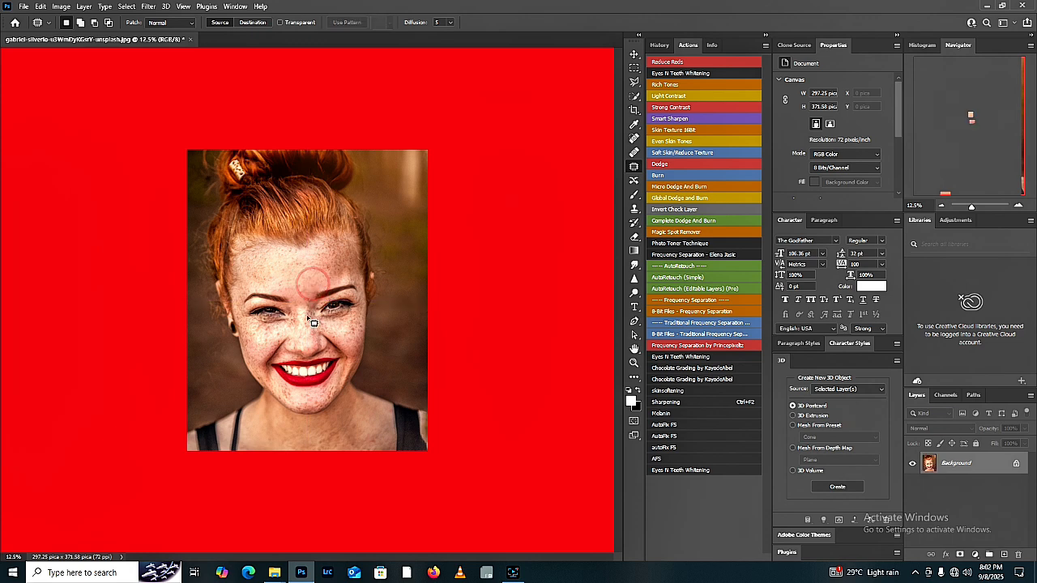
# Step: Patch the spots on both cheeks with clean skin beside them, clearing the selection after each
pyautogui.moveTo(338, 336)
pyautogui.mouseDown()
pyautogui.moveTo(342, 349)
pyautogui.moveTo(334, 340)
pyautogui.moveTo(355, 330)
pyautogui.moveTo(350, 338)
pyautogui.mouseUp()
pyautogui.click(346, 339)
pyautogui.hotkey('ctrl', 'd')
pyautogui.moveTo(279, 333); pyautogui.dragTo(273, 337)
pyautogui.hotkey('ctrl', 'd')
pyautogui.click(270, 334)
pyautogui.moveTo(264, 343); pyautogui.dragTo(272, 331)
pyautogui.moveTo(269, 334); pyautogui.dragTo(259, 344)
pyautogui.hotkey('ctrl', 'd')
# Step: Patch the remaining spots in the middle of the forehead
pyautogui.moveTo(319, 271); pyautogui.dragTo(332, 268)
pyautogui.moveTo(325, 278); pyautogui.dragTo(307, 265)
pyautogui.click(305, 272)
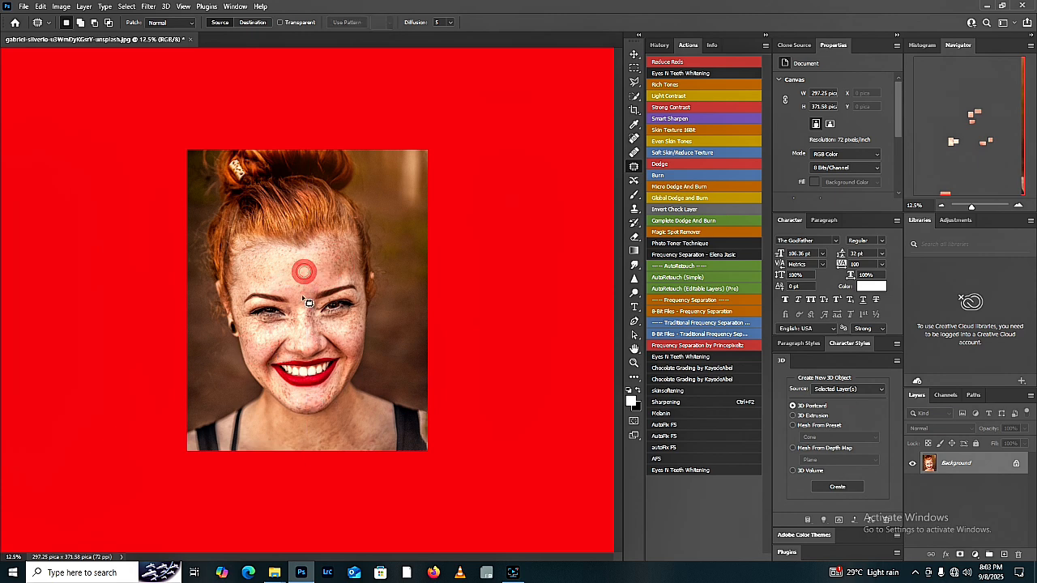
# Step: Duplicate the Background layer and apply the previous Camera Raw settings to the copy
pyautogui.moveTo(988, 469); pyautogui.dragTo(1003, 556)
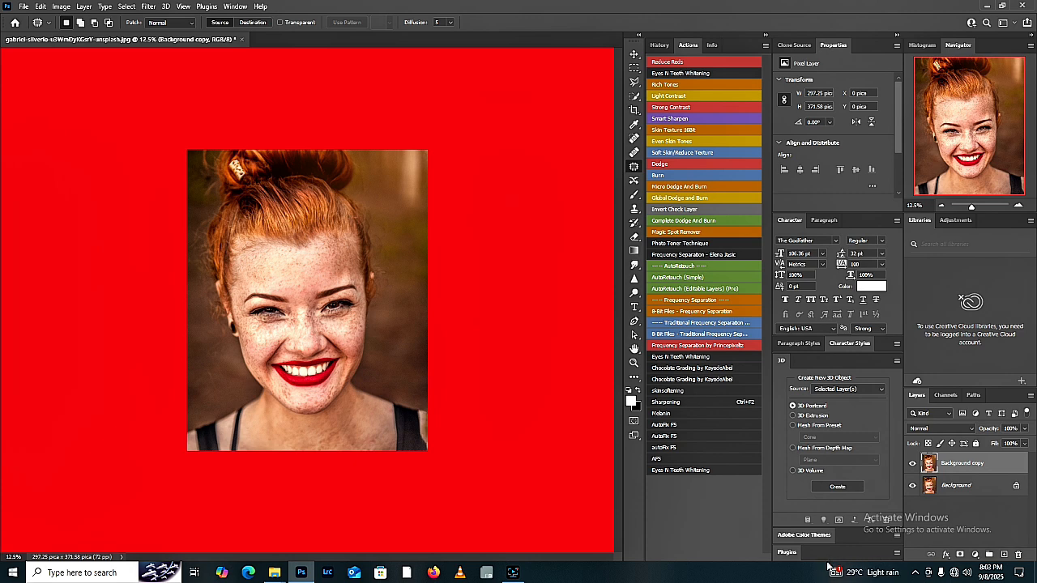
pyautogui.hotkey('ctrl', 'shift', 'a')
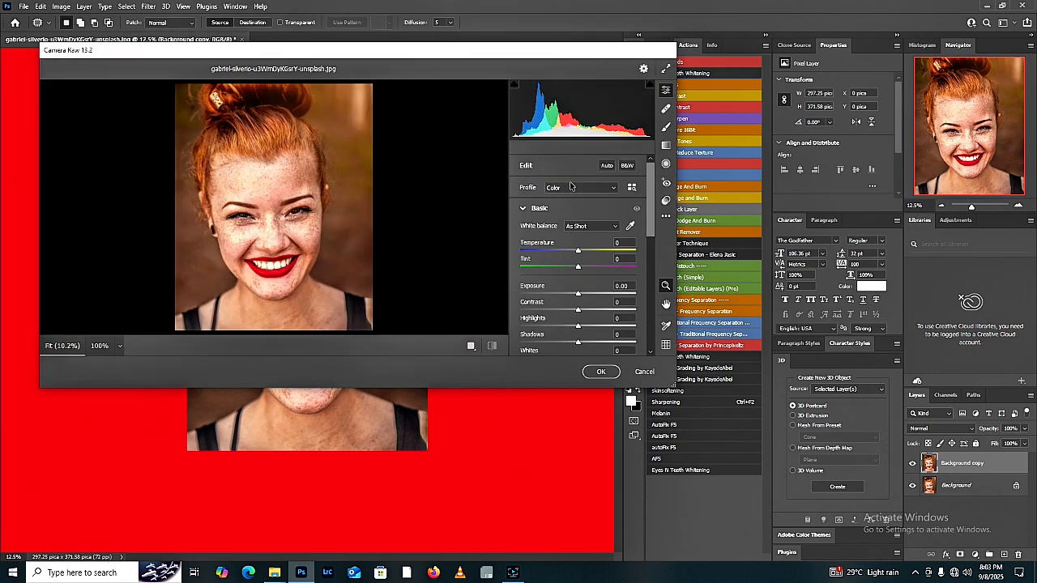
pyautogui.scroll(-1, 578, 339)
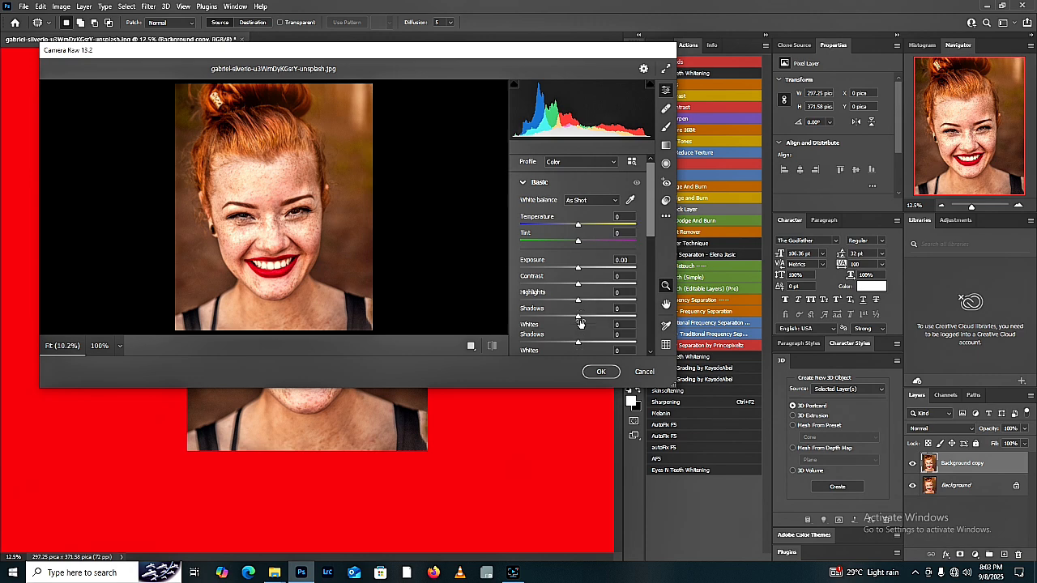
pyautogui.click(665, 216)
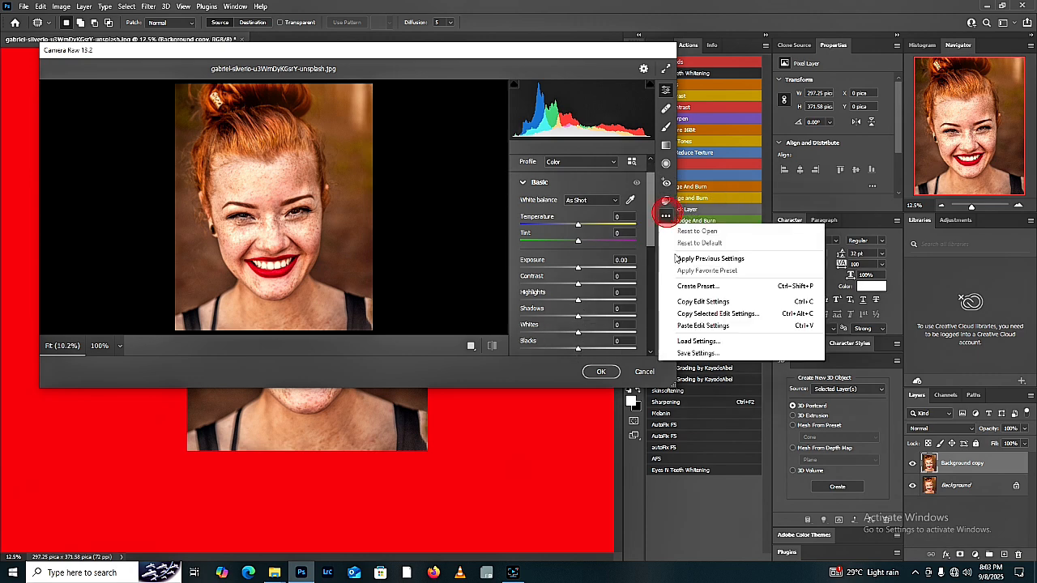
pyautogui.click(705, 259)
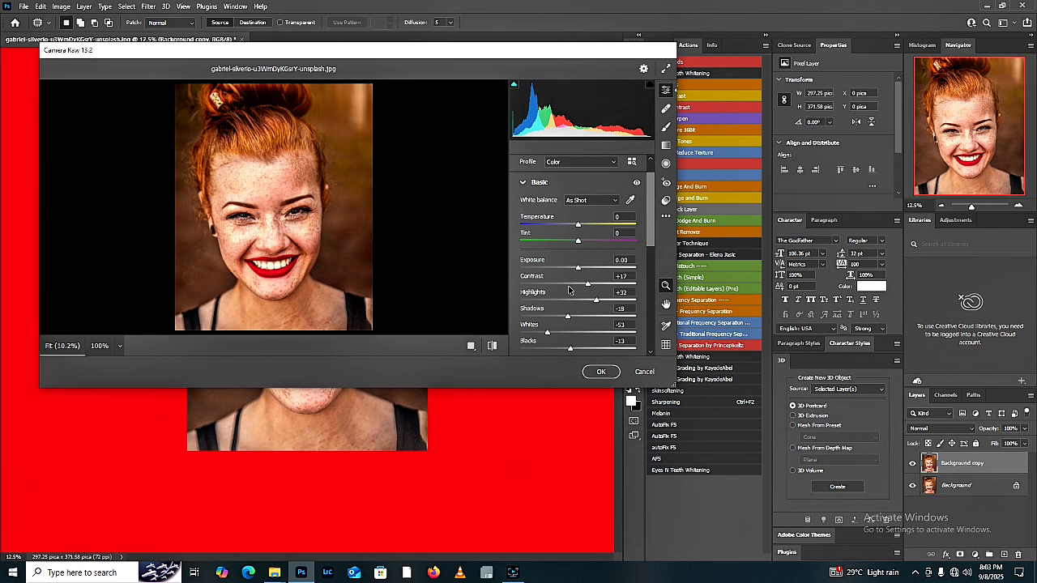
# Step: Raise the Camera Raw Shadows to +8
pyautogui.moveTo(653, 242); pyautogui.dragTo(653, 261)
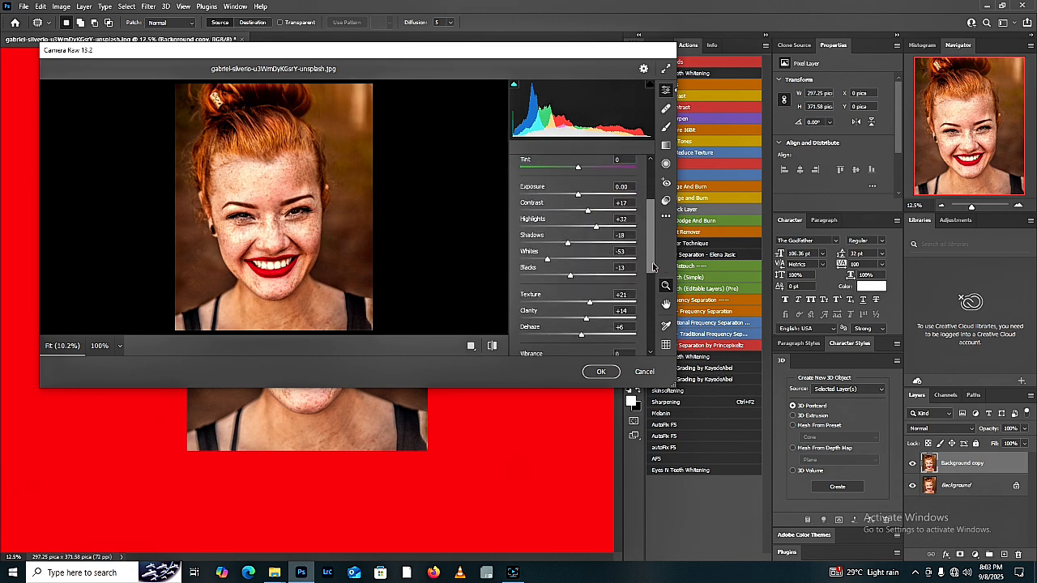
pyautogui.scroll(1, 582, 280)
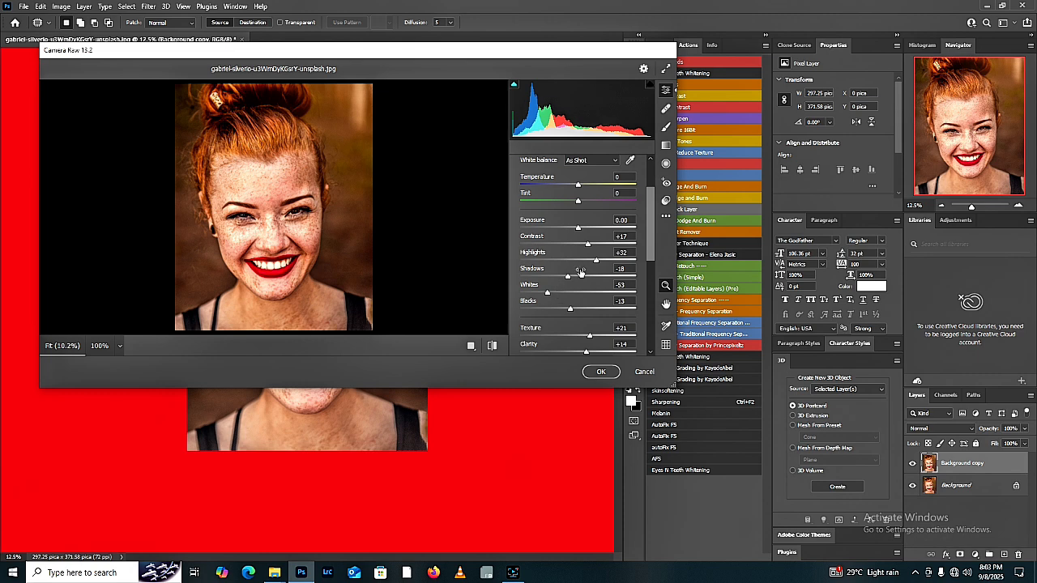
pyautogui.moveTo(569, 278); pyautogui.dragTo(582, 280)
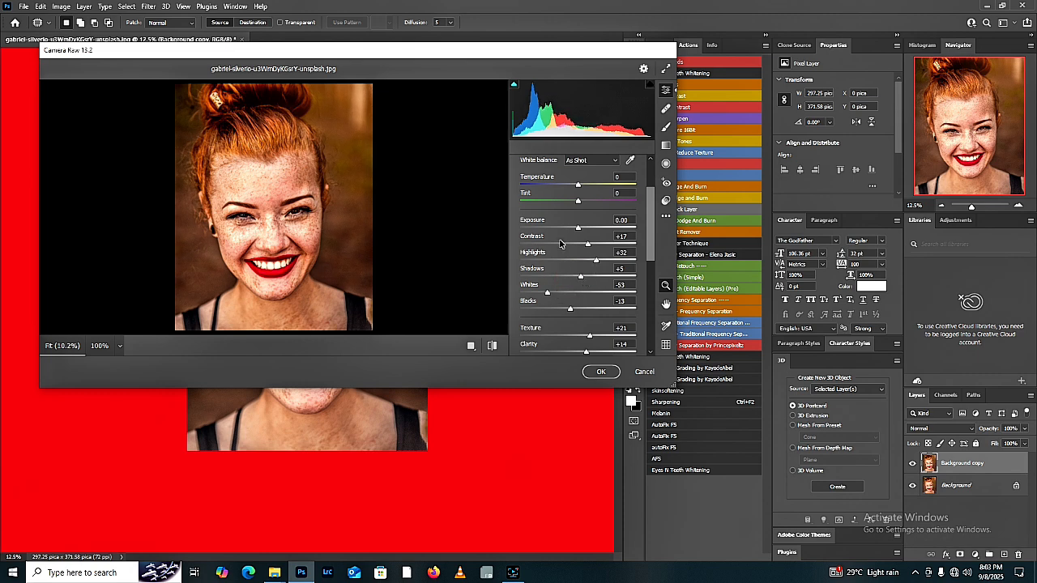
pyautogui.moveTo(577, 279); pyautogui.dragTo(583, 280)
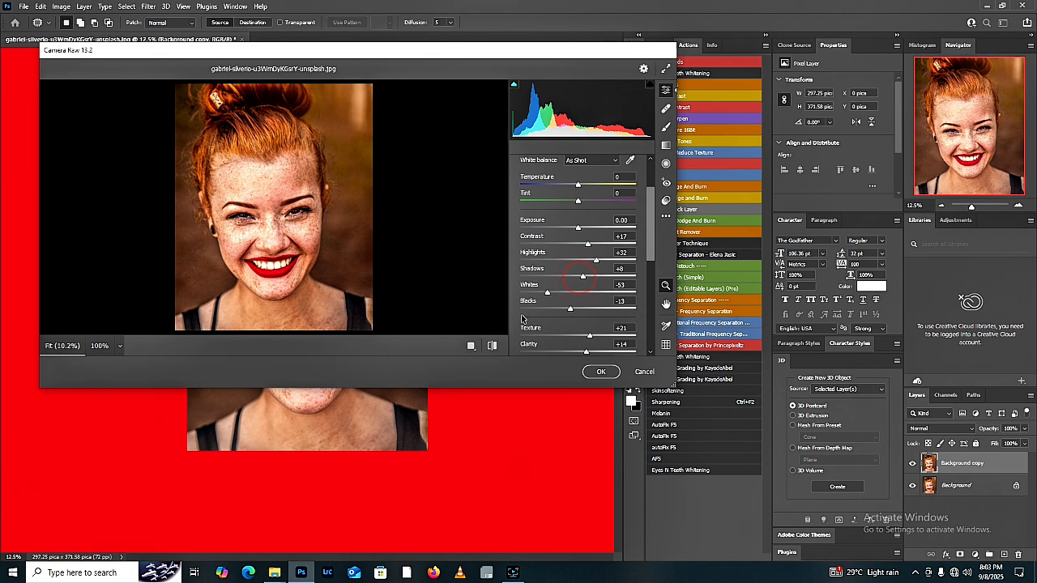
# Step: Compare the before and after views side by side, check the Clarity adjustment, and apply the Camera Raw filter
pyautogui.click(471, 345)
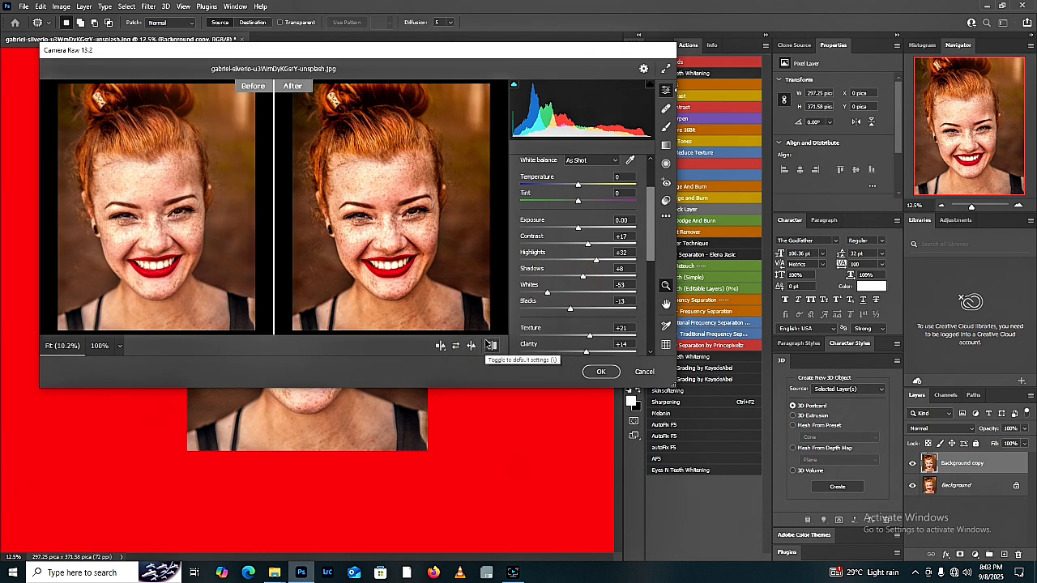
pyautogui.scroll(-1, 604, 265)
pyautogui.scroll(-1, 604, 264)
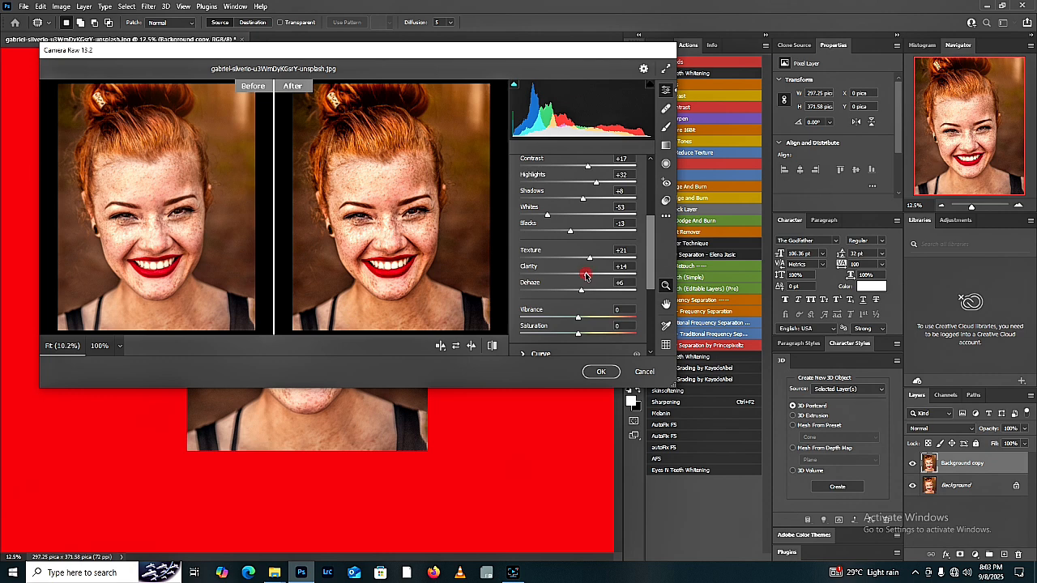
pyautogui.moveTo(586, 276); pyautogui.dragTo(585, 275)
pyautogui.click(601, 370)
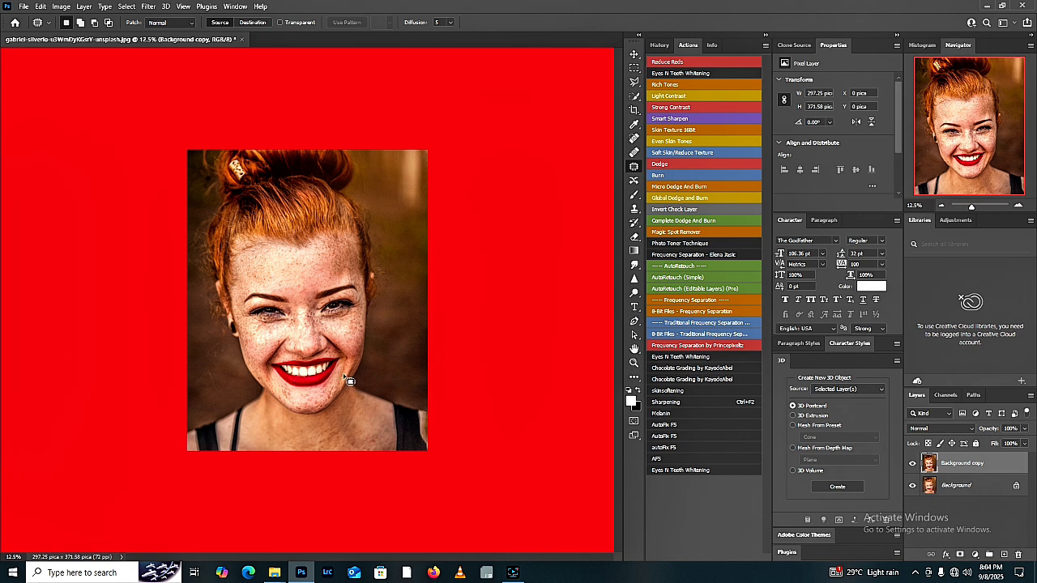
# Step: Patch the blemish between the eyebrows on the Background copy layer
pyautogui.press('z')
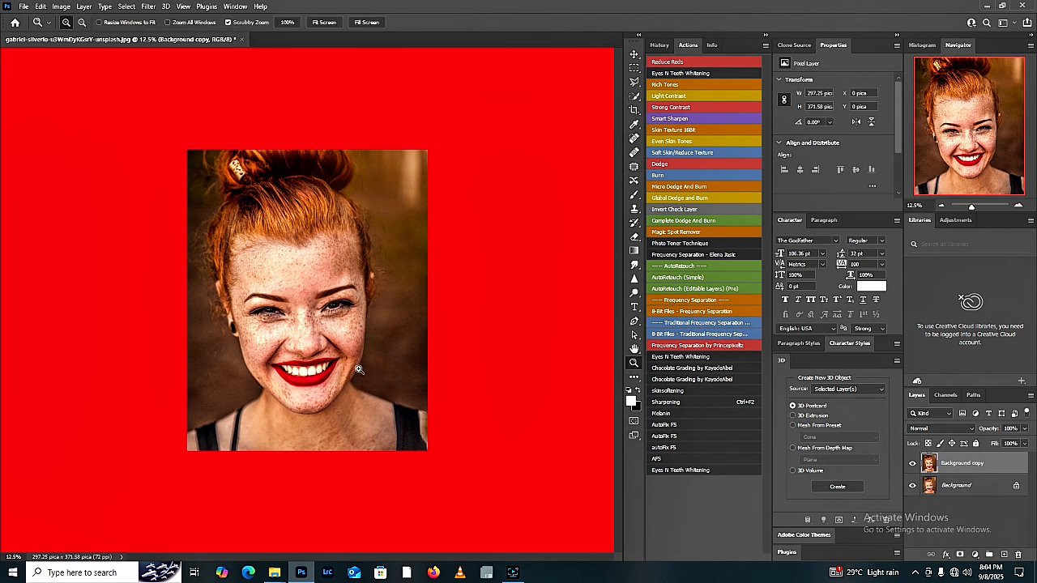
pyautogui.click(291, 325)
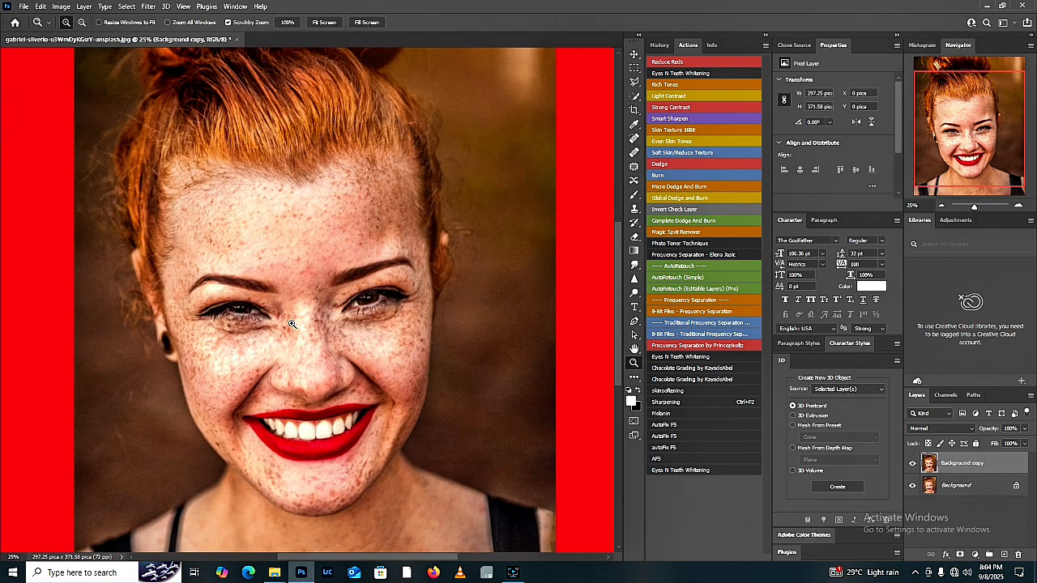
pyautogui.click(324, 22)
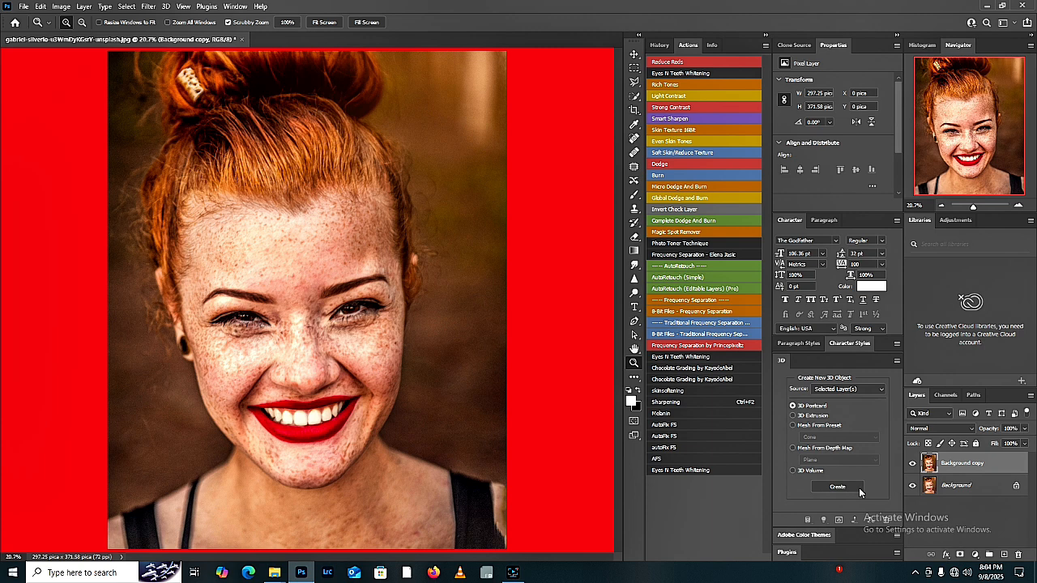
pyautogui.press('j')
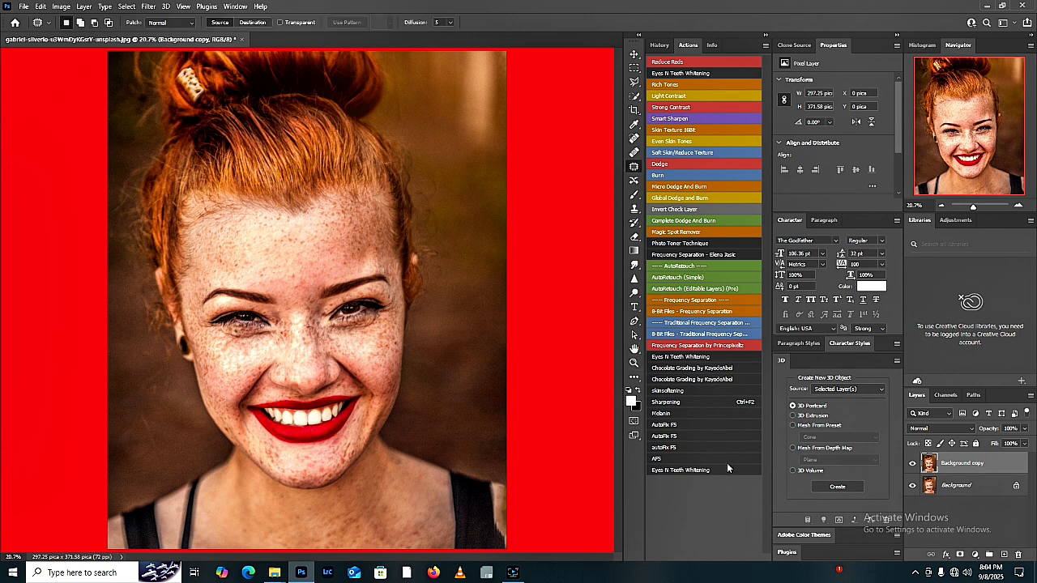
pyautogui.moveTo(297, 283)
pyautogui.mouseDown()
pyautogui.moveTo(304, 292)
pyautogui.moveTo(294, 272)
pyautogui.moveTo(294, 287)
pyautogui.mouseUp()
pyautogui.click(303, 292)
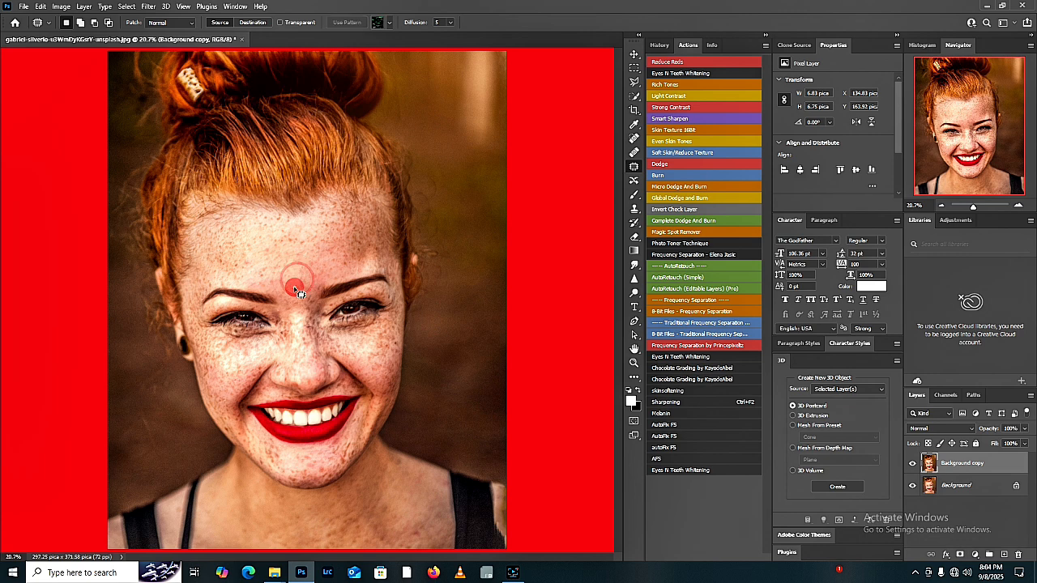
pyautogui.click(294, 288)
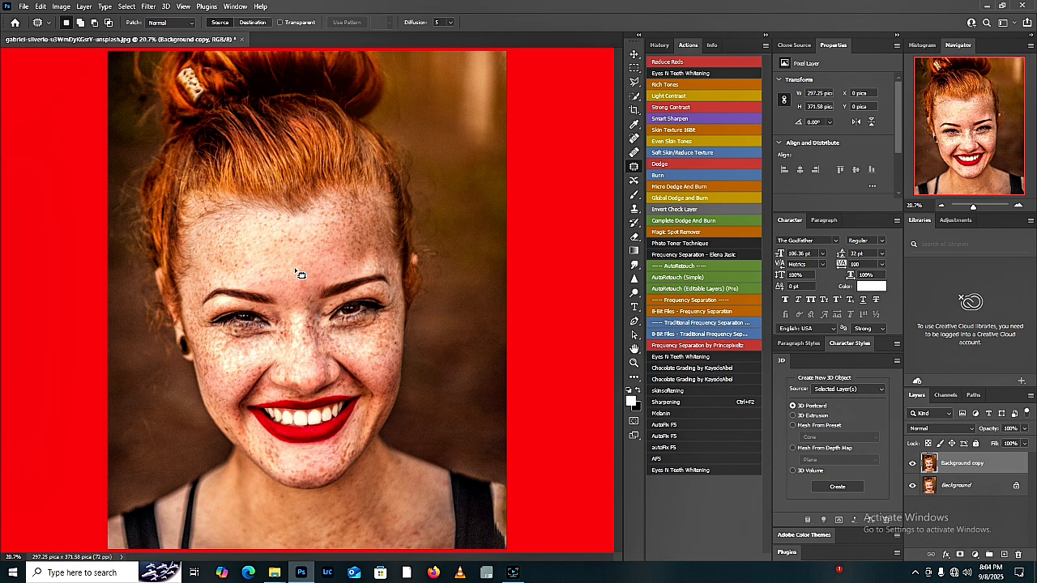
# Step: Patch further spots on the forehead and the outer cheek, clearing the selection when done
pyautogui.click(267, 274)
pyautogui.moveTo(267, 274)
pyautogui.mouseDown()
pyautogui.moveTo(264, 251)
pyautogui.moveTo(278, 250)
pyautogui.moveTo(268, 245)
pyautogui.mouseUp()
pyautogui.click(270, 281)
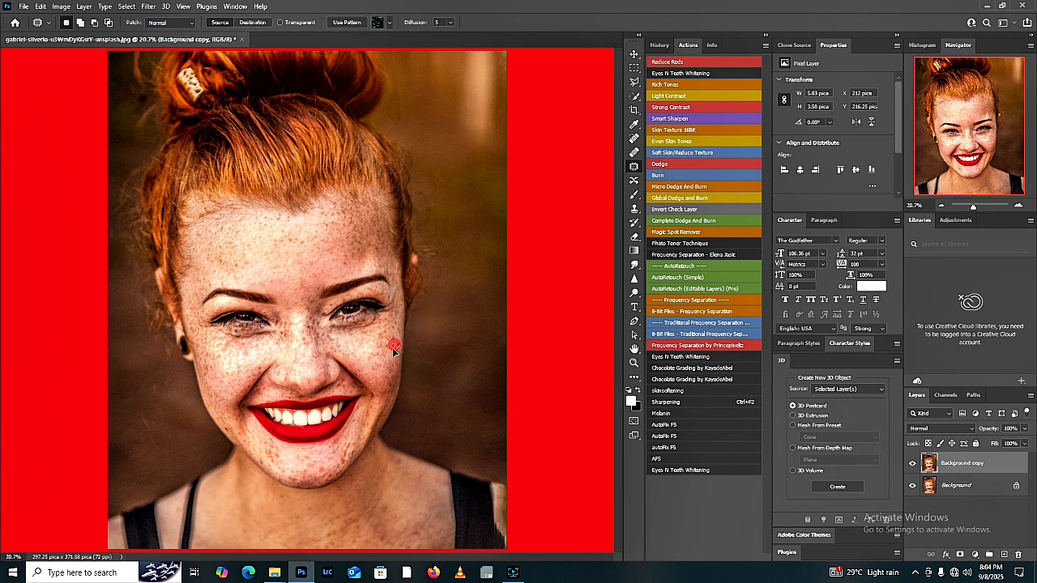
pyautogui.click(392, 347)
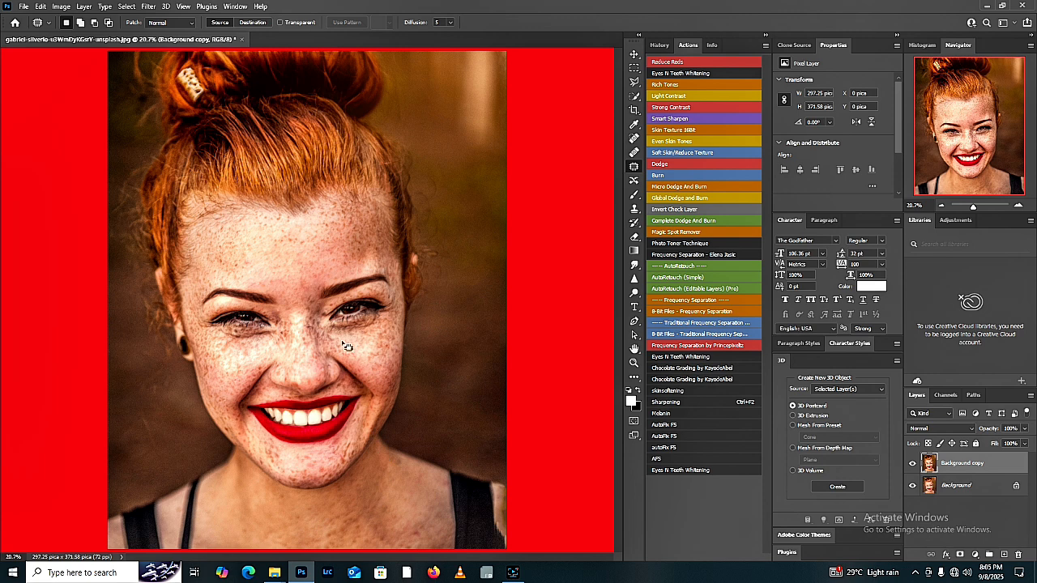
pyautogui.moveTo(252, 263)
pyautogui.mouseDown()
pyautogui.moveTo(230, 269)
pyautogui.moveTo(239, 270)
pyautogui.mouseUp()
pyautogui.hotkey('ctrl', 'd')
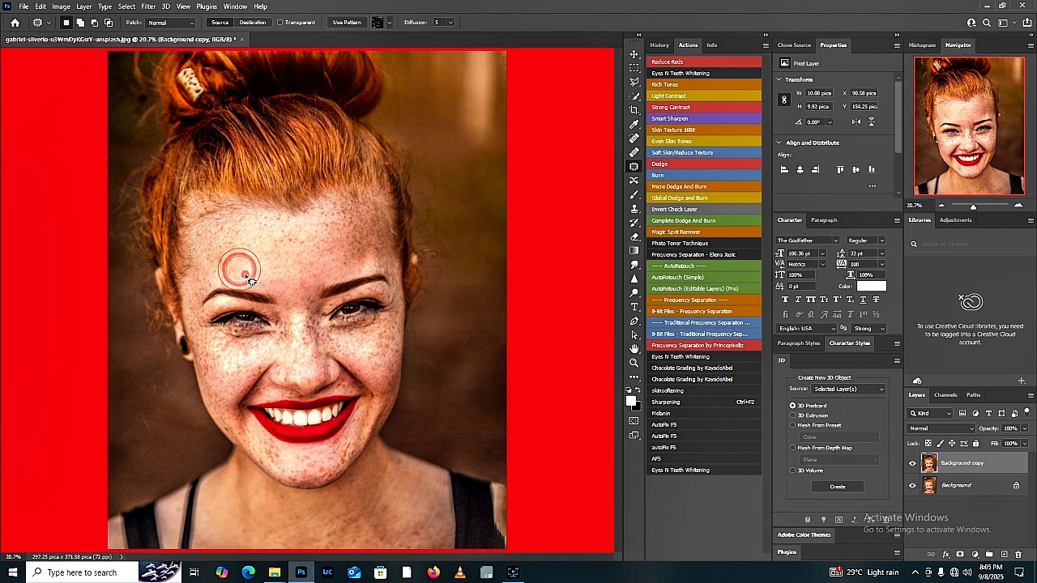
pyautogui.hotkey('ctrl', 'd')
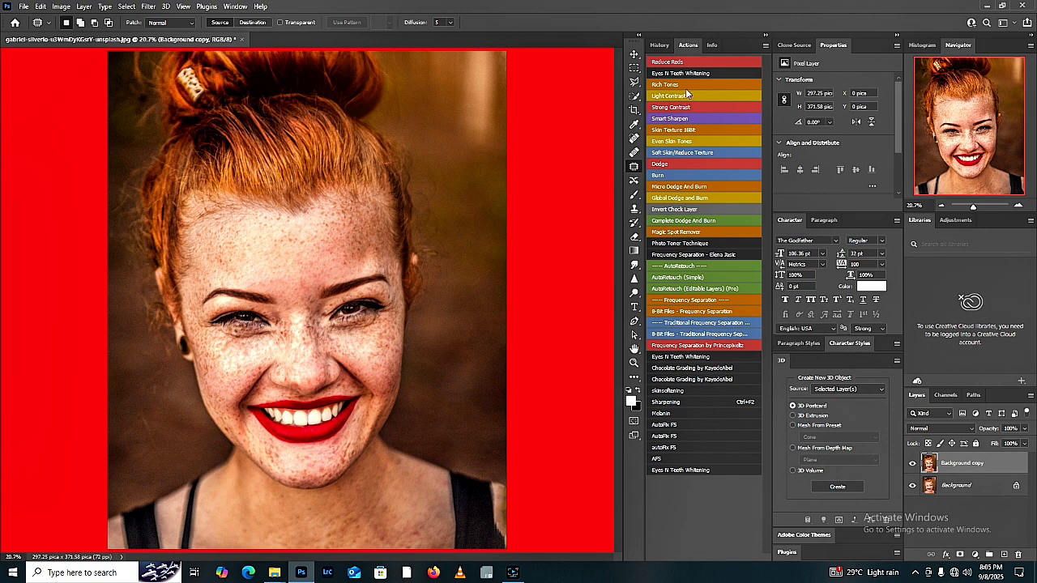
# Step: Run the Frequency Separation by Princepixeltz action with a Gaussian Blur radius of 2.2 pixels
pyautogui.click(725, 347)
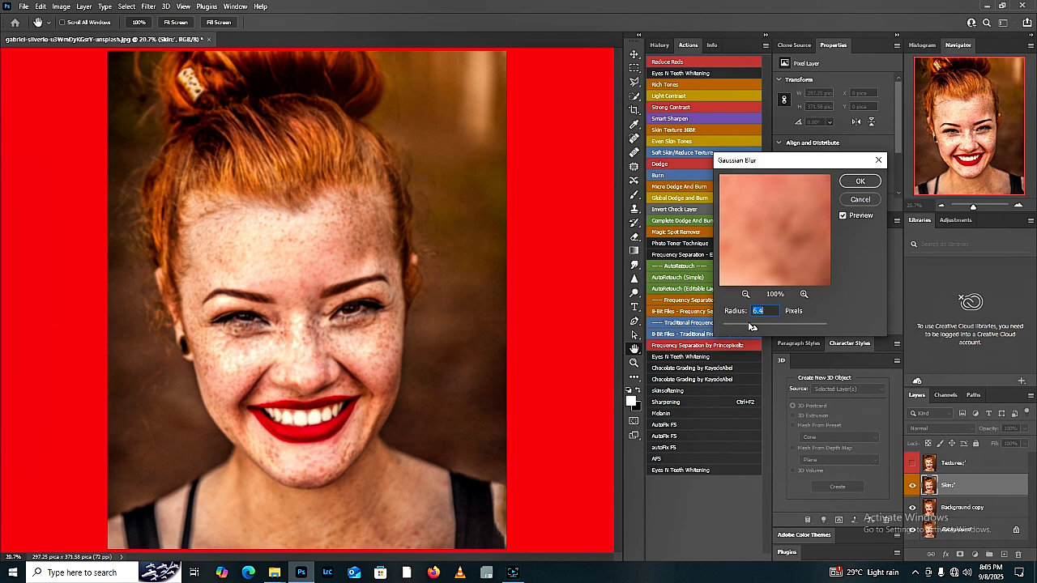
pyautogui.moveTo(740, 327); pyautogui.dragTo(740, 322)
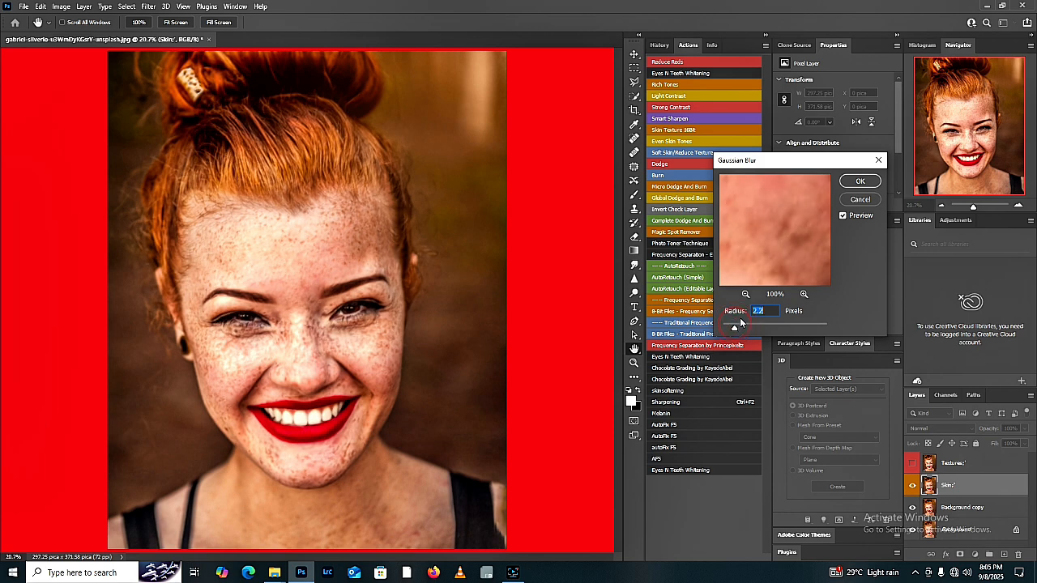
pyautogui.click(858, 181)
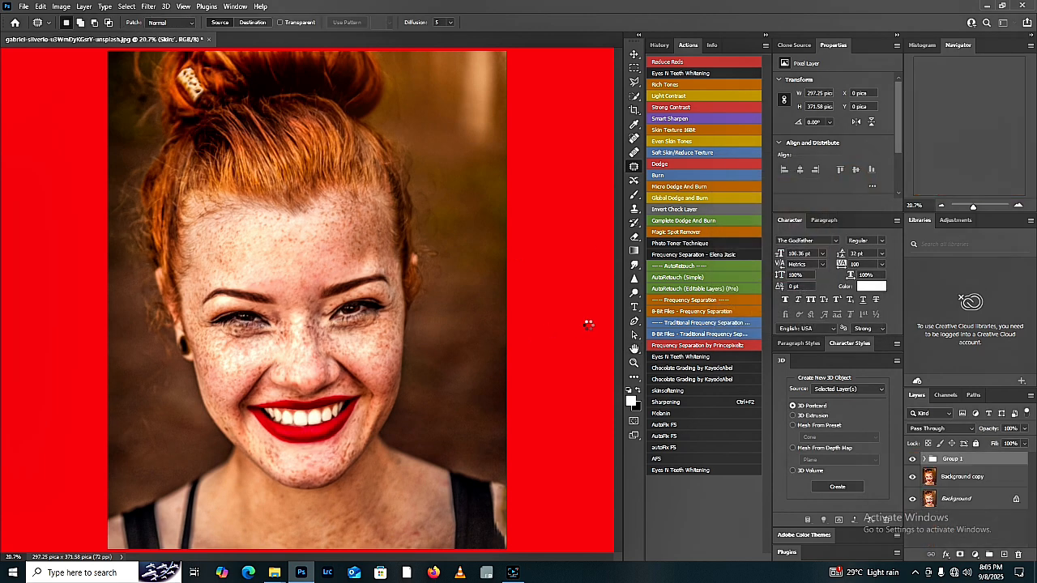
# Step: Hide the Textures layer and blend away the freckles on the forehead and the earring-side cheek on the Color Correction layer with the Mixer Brush
pyautogui.click(946, 499)
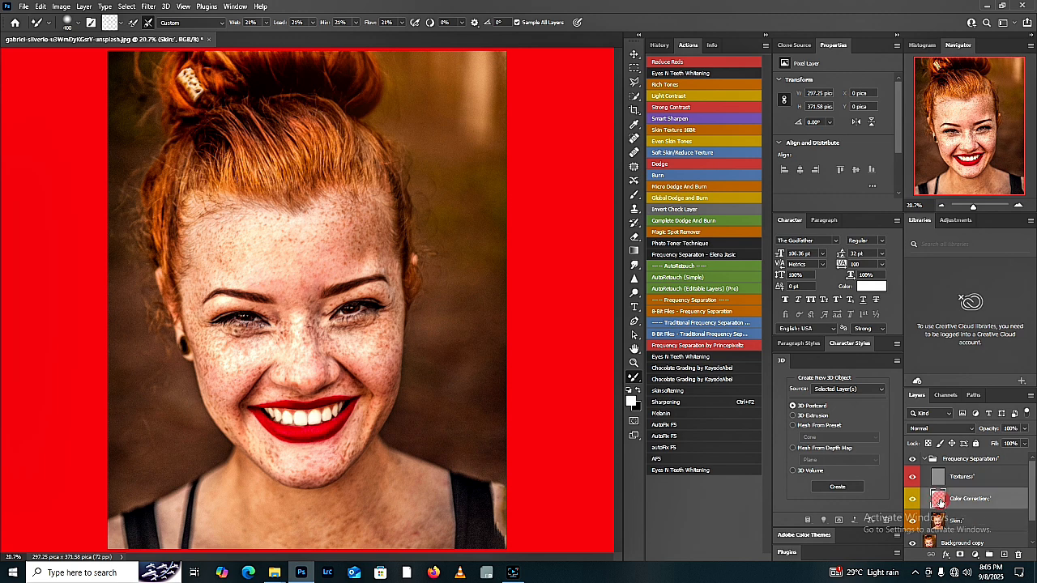
pyautogui.click(911, 476)
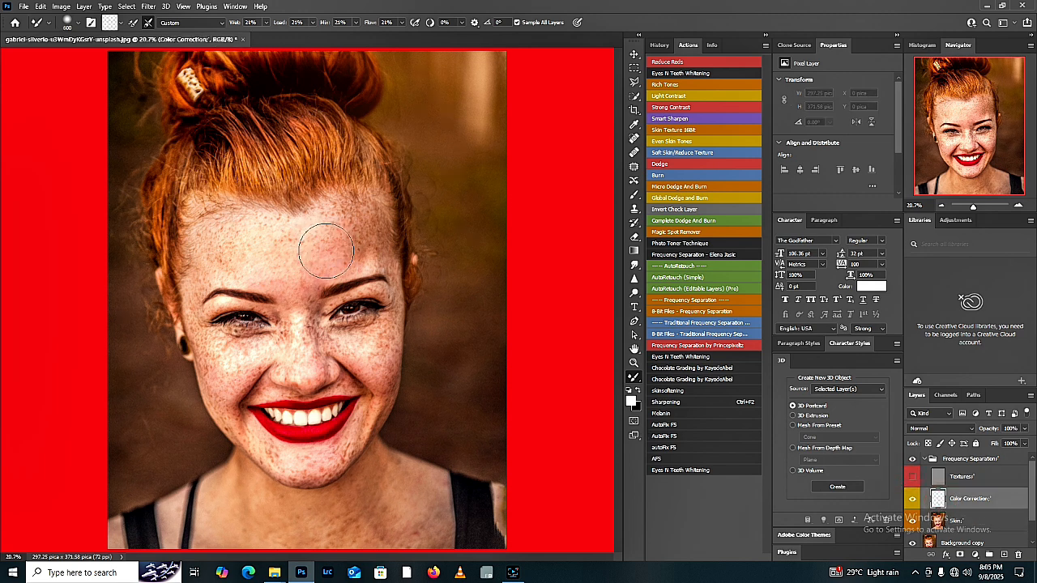
pyautogui.moveTo(319, 254)
pyautogui.mouseDown()
pyautogui.moveTo(367, 237)
pyautogui.moveTo(355, 252)
pyautogui.moveTo(379, 244)
pyautogui.moveTo(328, 235)
pyautogui.moveTo(356, 218)
pyautogui.moveTo(324, 224)
pyautogui.moveTo(354, 212)
pyautogui.moveTo(365, 252)
pyautogui.moveTo(378, 247)
pyautogui.moveTo(288, 265)
pyautogui.moveTo(305, 240)
pyautogui.moveTo(262, 244)
pyautogui.moveTo(292, 236)
pyautogui.moveTo(277, 259)
pyautogui.moveTo(292, 269)
pyautogui.moveTo(297, 297)
pyautogui.moveTo(307, 289)
pyautogui.moveTo(255, 265)
pyautogui.moveTo(262, 254)
pyautogui.moveTo(233, 269)
pyautogui.moveTo(263, 267)
pyautogui.moveTo(228, 267)
pyautogui.moveTo(236, 263)
pyautogui.moveTo(214, 254)
pyautogui.moveTo(243, 230)
pyautogui.moveTo(230, 227)
pyautogui.moveTo(340, 228)
pyautogui.moveTo(328, 222)
pyautogui.moveTo(345, 213)
pyautogui.moveTo(362, 220)
pyautogui.moveTo(360, 236)
pyautogui.moveTo(371, 224)
pyautogui.moveTo(385, 261)
pyautogui.mouseUp()
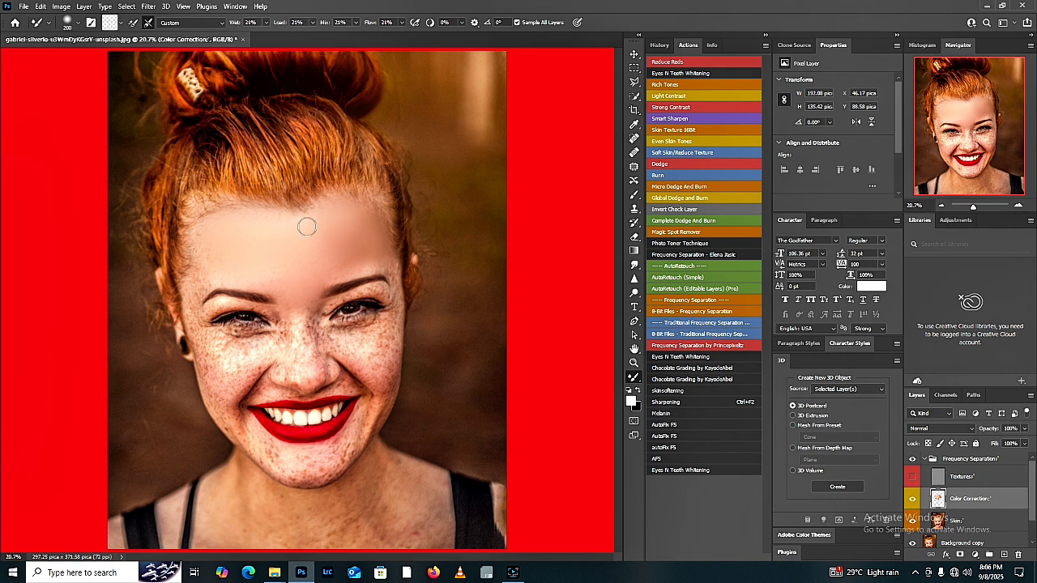
pyautogui.moveTo(387, 261)
pyautogui.mouseDown()
pyautogui.moveTo(393, 288)
pyautogui.moveTo(389, 269)
pyautogui.moveTo(370, 265)
pyautogui.moveTo(200, 286)
pyautogui.moveTo(209, 288)
pyautogui.moveTo(218, 259)
pyautogui.mouseUp()
pyautogui.moveTo(191, 300); pyautogui.dragTo(203, 350)
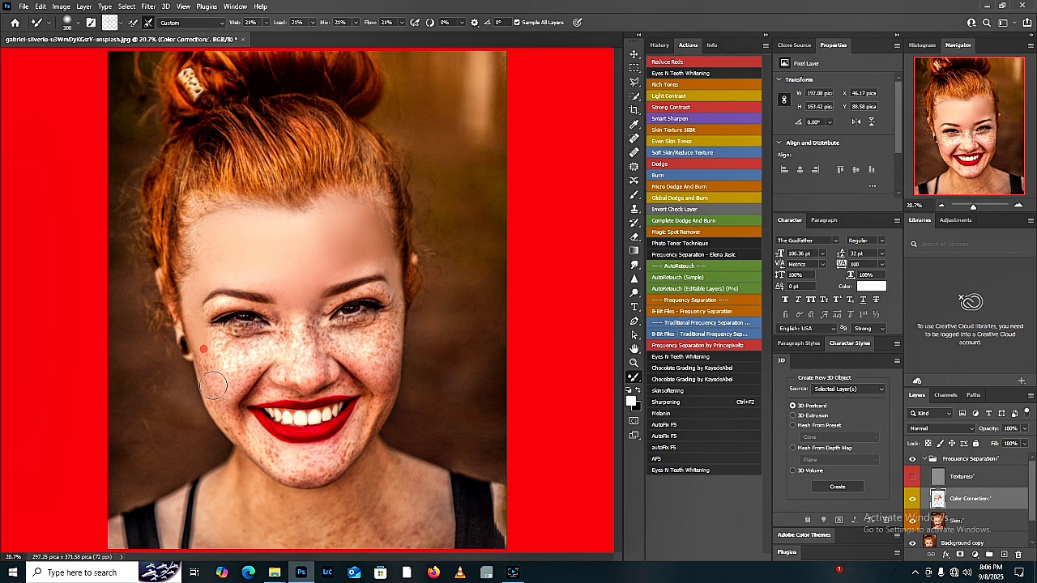
pyautogui.moveTo(213, 385)
pyautogui.mouseDown()
pyautogui.moveTo(203, 343)
pyautogui.moveTo(206, 359)
pyautogui.moveTo(234, 357)
pyautogui.moveTo(217, 353)
pyautogui.moveTo(219, 371)
pyautogui.moveTo(223, 357)
pyautogui.moveTo(232, 375)
pyautogui.moveTo(244, 367)
pyautogui.moveTo(231, 380)
pyautogui.moveTo(247, 370)
pyautogui.moveTo(229, 380)
pyautogui.moveTo(250, 368)
pyautogui.moveTo(230, 393)
pyautogui.moveTo(249, 369)
pyautogui.mouseUp()
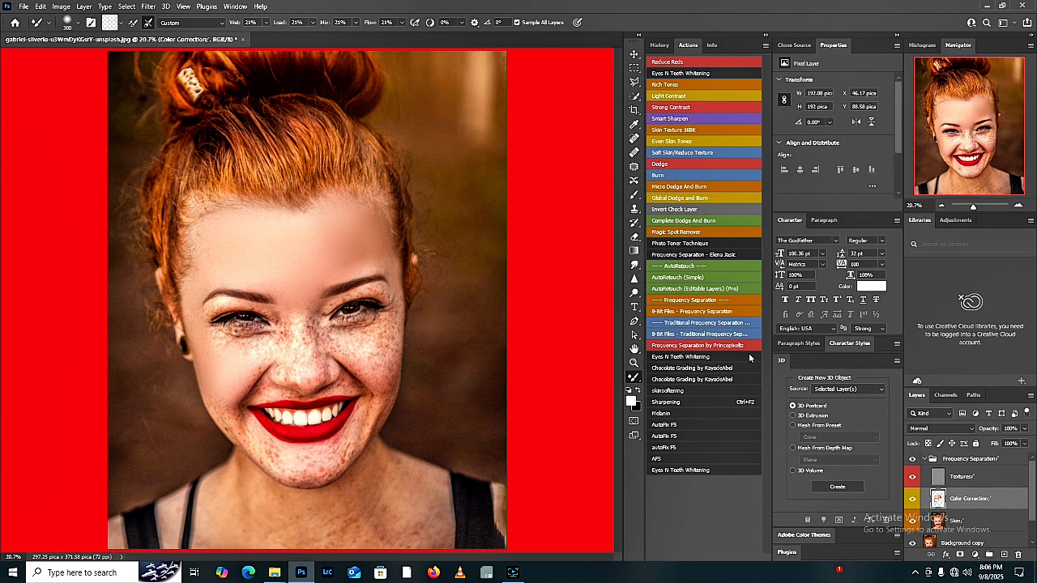
# Step: With the Textures layer hidden, blend the temple, under-eye area and upper cheek on the side away from the earring, enlarging the brush
pyautogui.click(913, 478)
pyautogui.moveTo(390, 263); pyautogui.dragTo(397, 305)
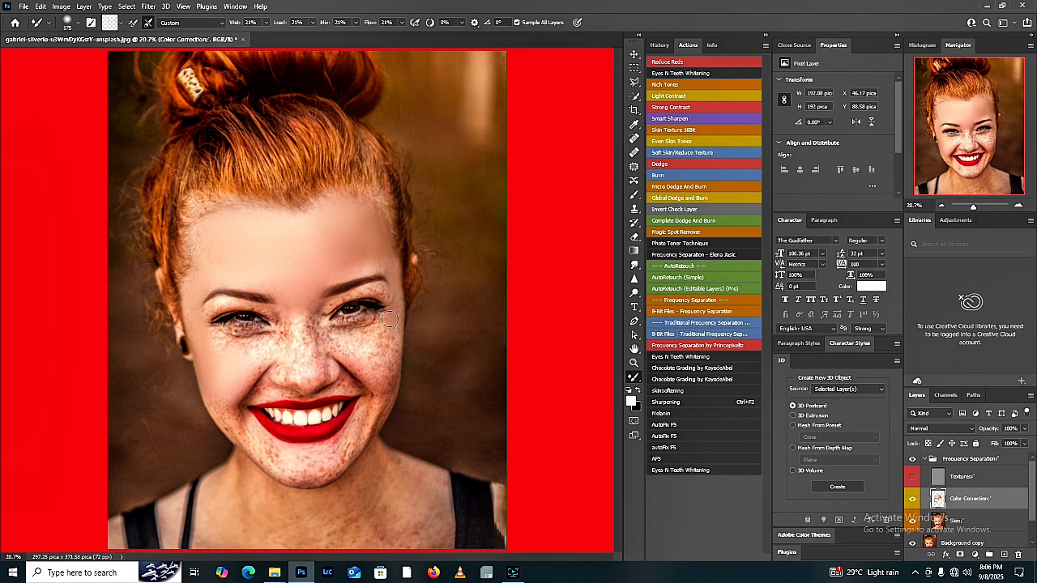
pyautogui.press(']')
pyautogui.press(']')
pyautogui.click(381, 351)
pyautogui.click(389, 317)
pyautogui.click(359, 331)
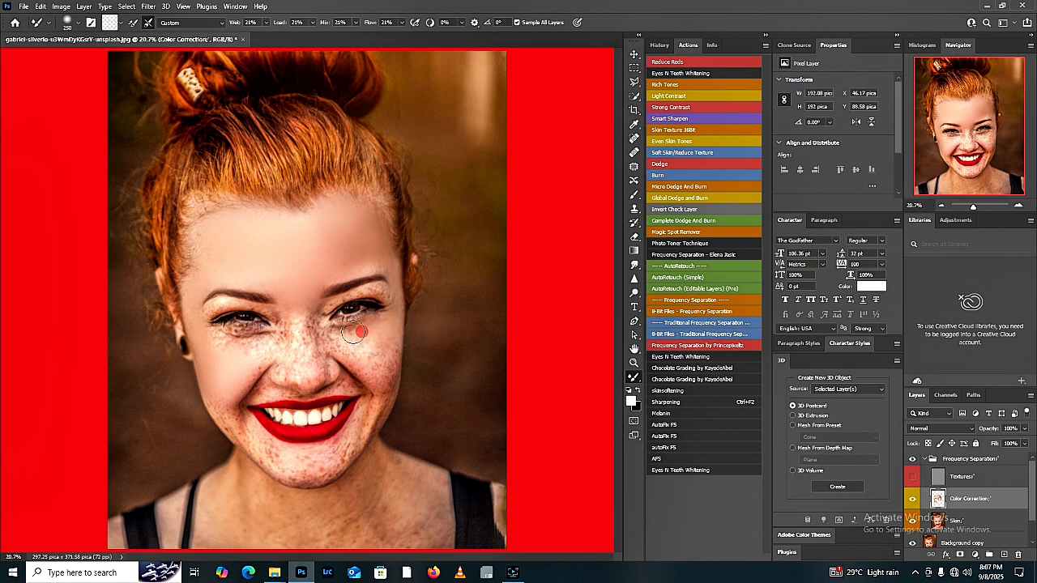
pyautogui.click(324, 336)
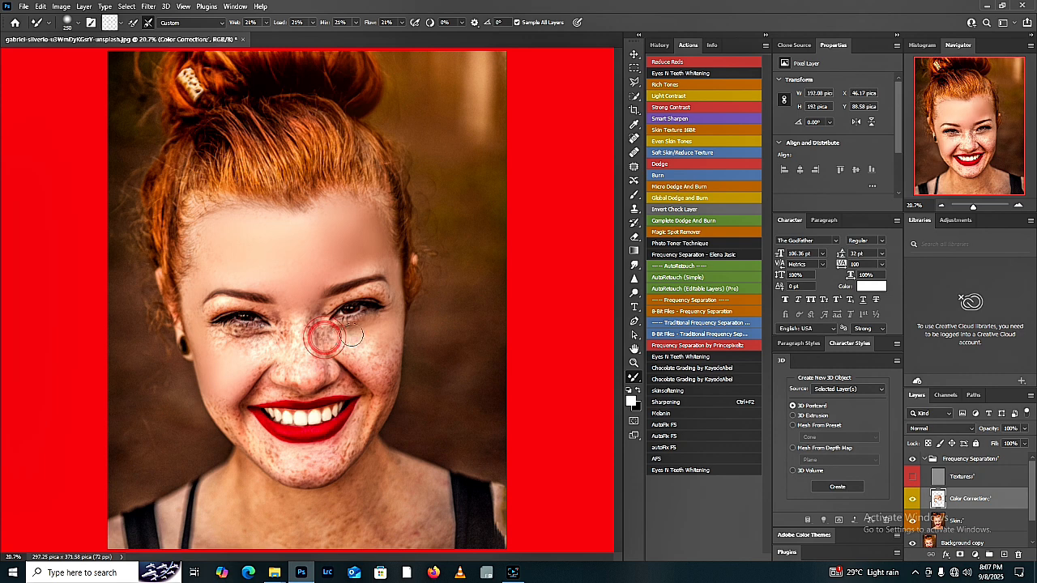
pyautogui.click(379, 327)
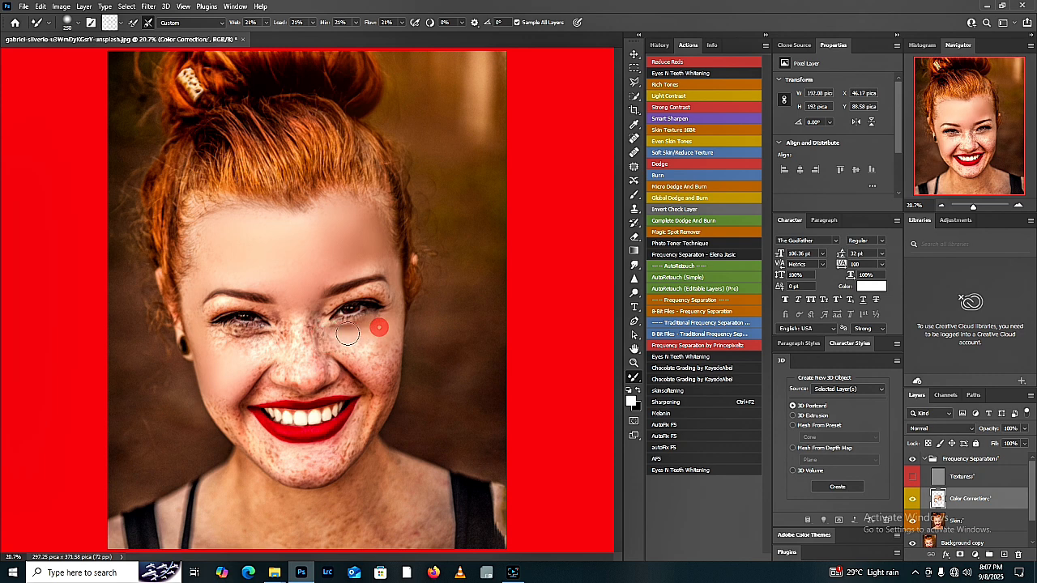
pyautogui.click(347, 339)
pyautogui.click(403, 333)
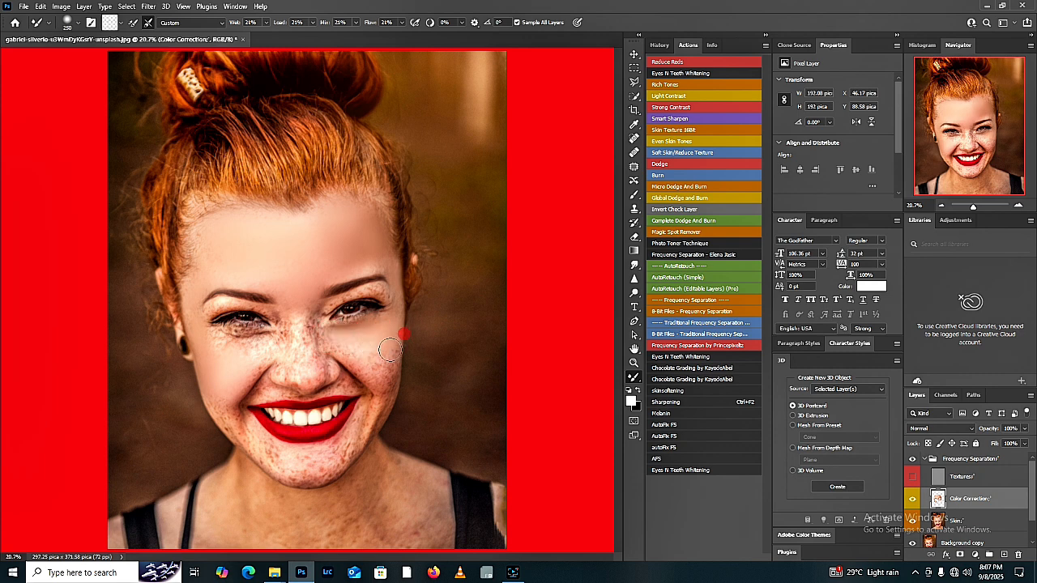
# Step: Blend the freckles on the lower cheek, jaw and chin on the side away from the earring
pyautogui.click(384, 375)
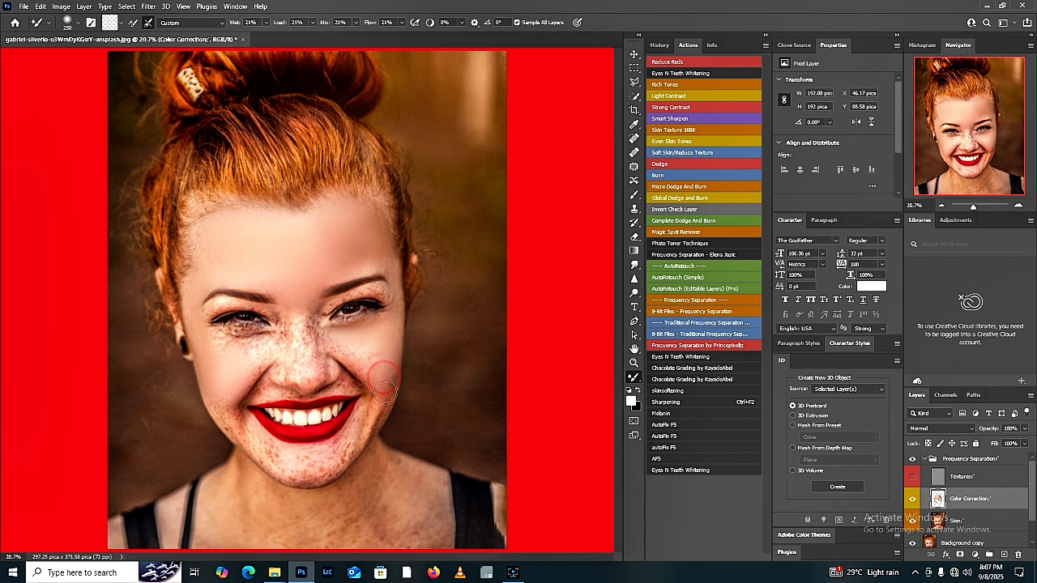
pyautogui.moveTo(384, 381)
pyautogui.mouseDown()
pyautogui.moveTo(371, 422)
pyautogui.moveTo(385, 406)
pyautogui.moveTo(374, 403)
pyautogui.moveTo(349, 444)
pyautogui.moveTo(375, 416)
pyautogui.moveTo(345, 449)
pyautogui.moveTo(354, 455)
pyautogui.moveTo(333, 465)
pyautogui.moveTo(320, 458)
pyautogui.moveTo(330, 449)
pyautogui.moveTo(304, 458)
pyautogui.moveTo(312, 474)
pyautogui.mouseUp()
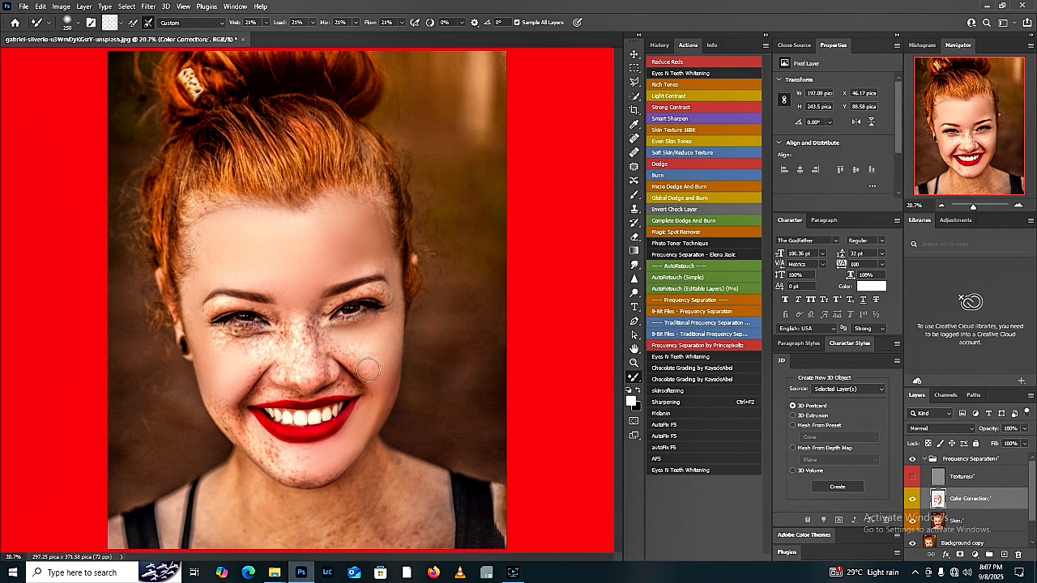
pyautogui.moveTo(368, 370)
pyautogui.mouseDown()
pyautogui.moveTo(354, 353)
pyautogui.moveTo(356, 369)
pyautogui.mouseUp()
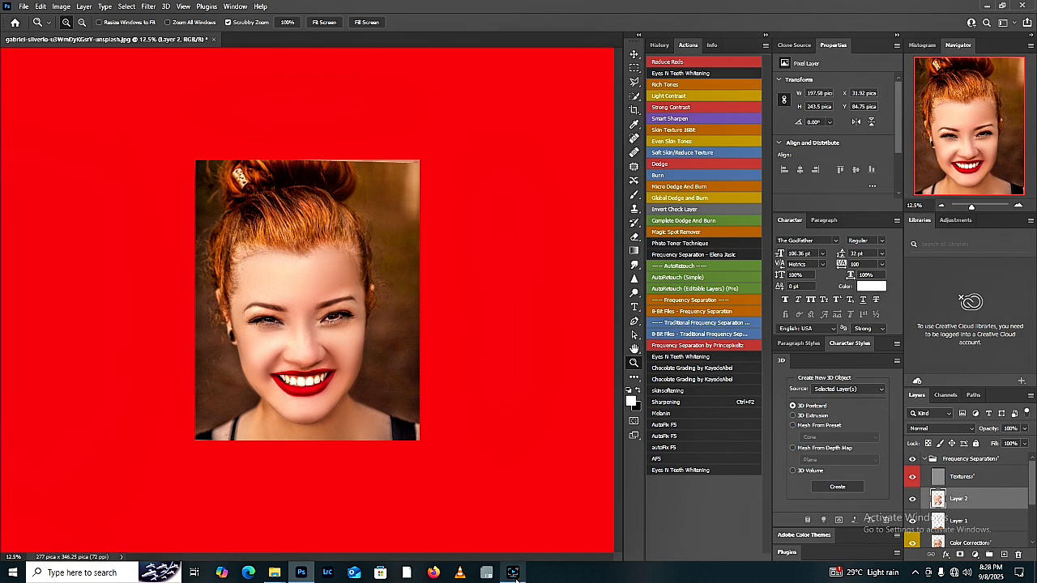
pyautogui.moveTo(513, 571)
pyautogui.click(510, 537)
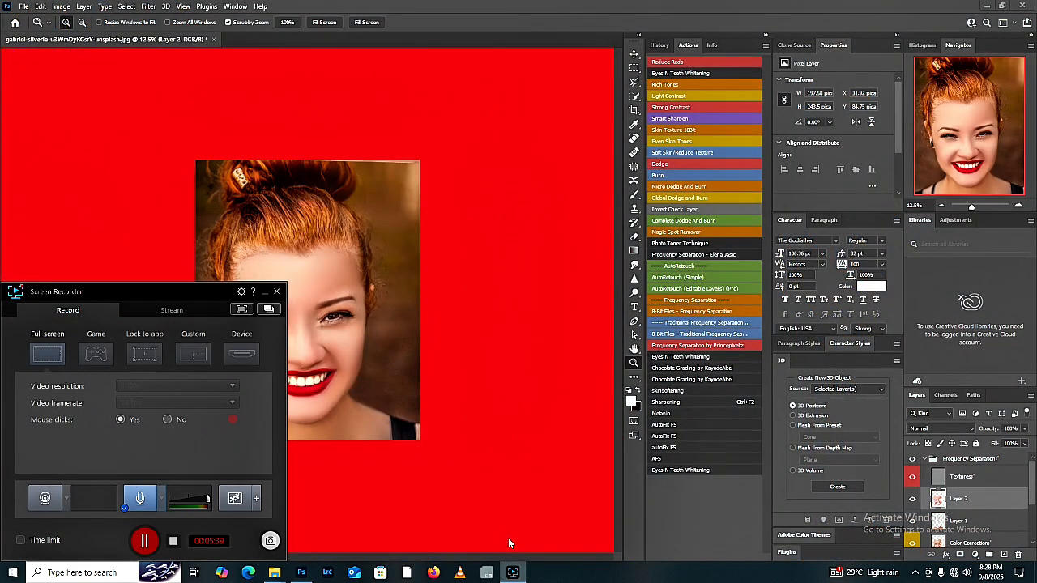
pyautogui.click(385, 367)
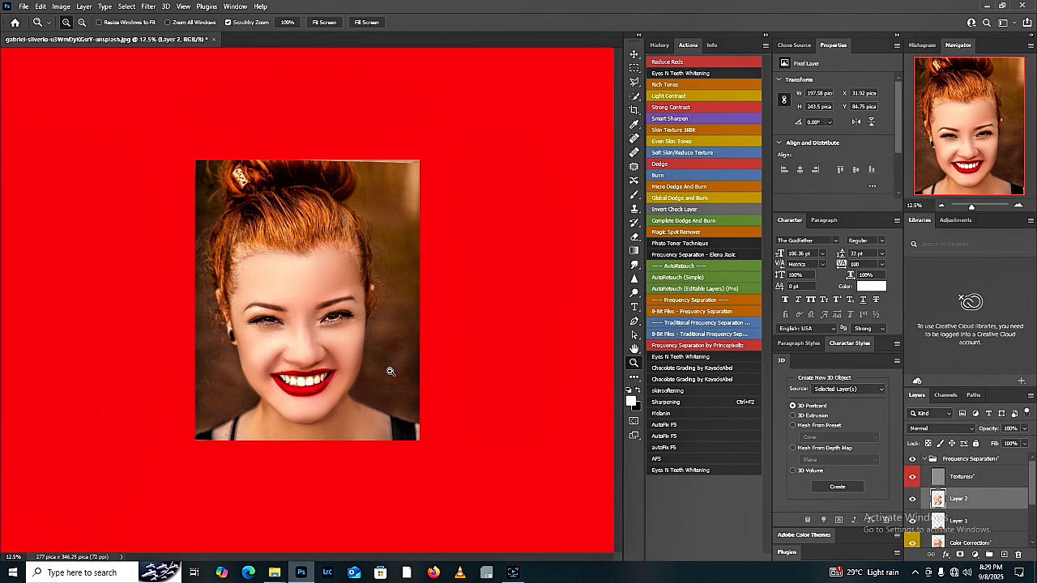
# Step: Examine the retouched skin texture up close around the eyes and nose, and across the whole portrait
pyautogui.click(312, 425)
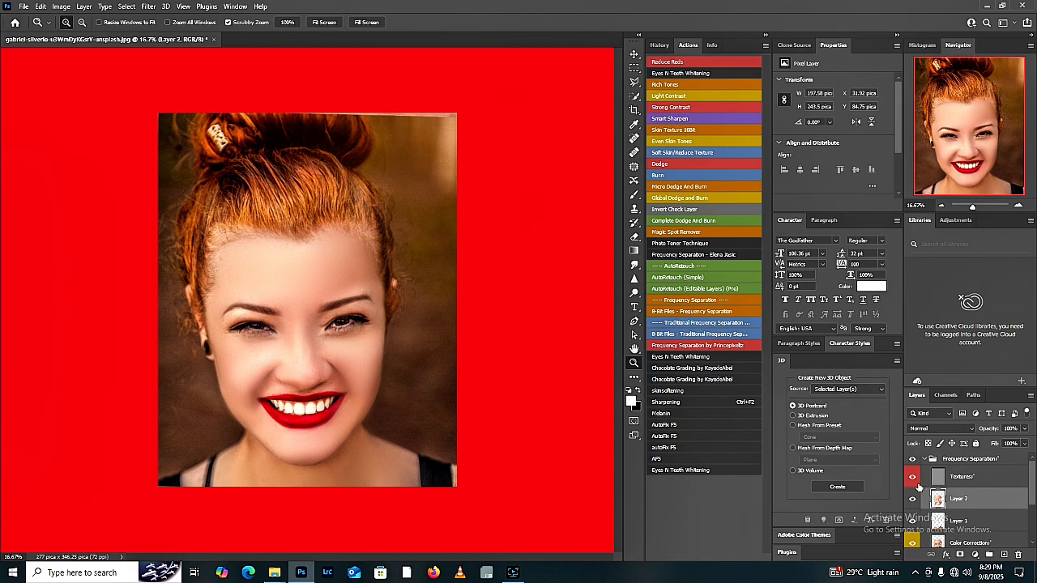
pyautogui.click(308, 341)
pyautogui.click(306, 360)
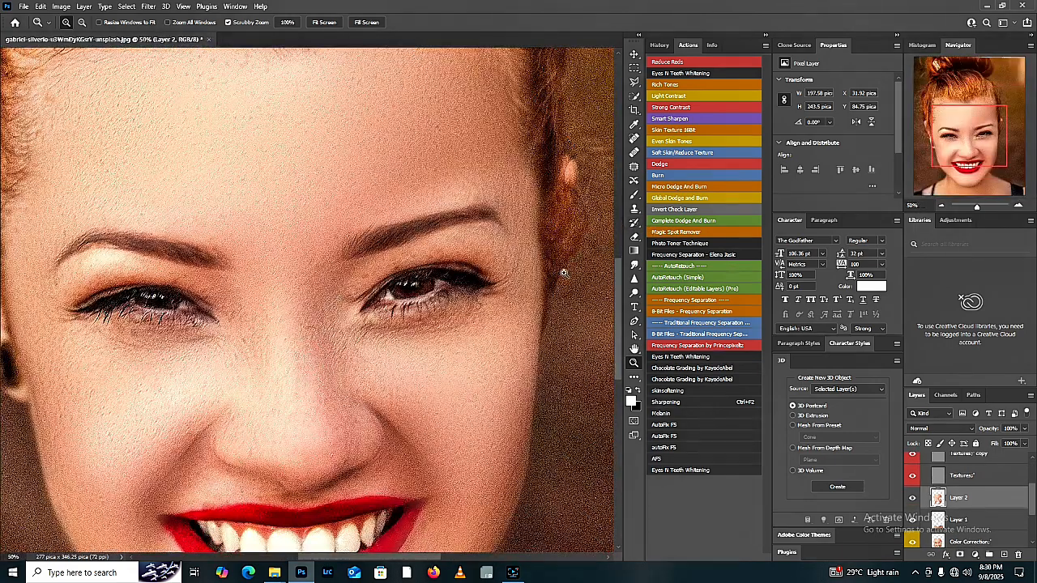
pyautogui.click(324, 22)
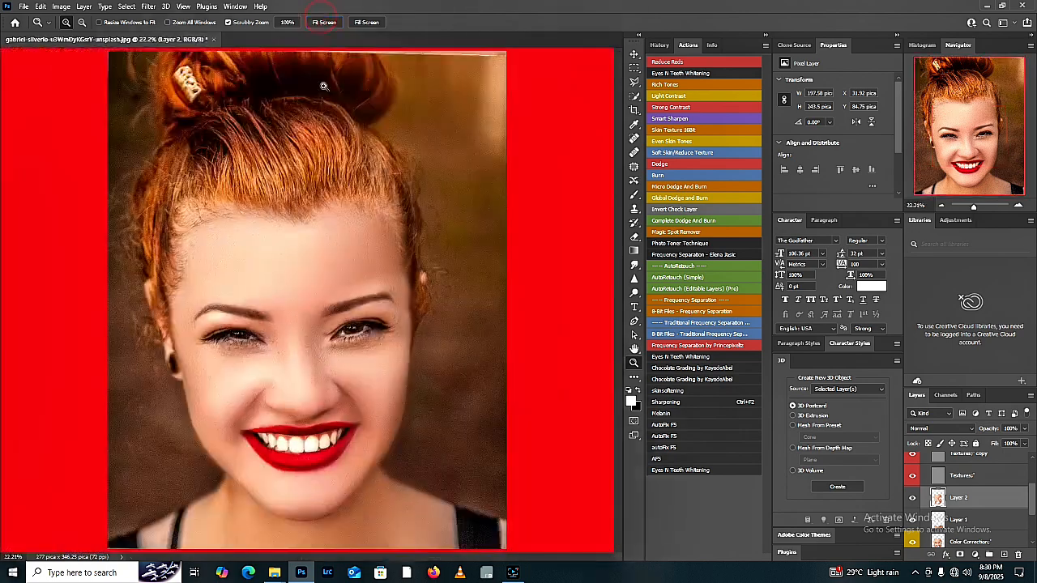
pyautogui.keyDown('alt'); pyautogui.click(302, 296); pyautogui.keyUp('alt')
pyautogui.keyDown('alt'); pyautogui.click(302, 297); pyautogui.keyUp('alt')
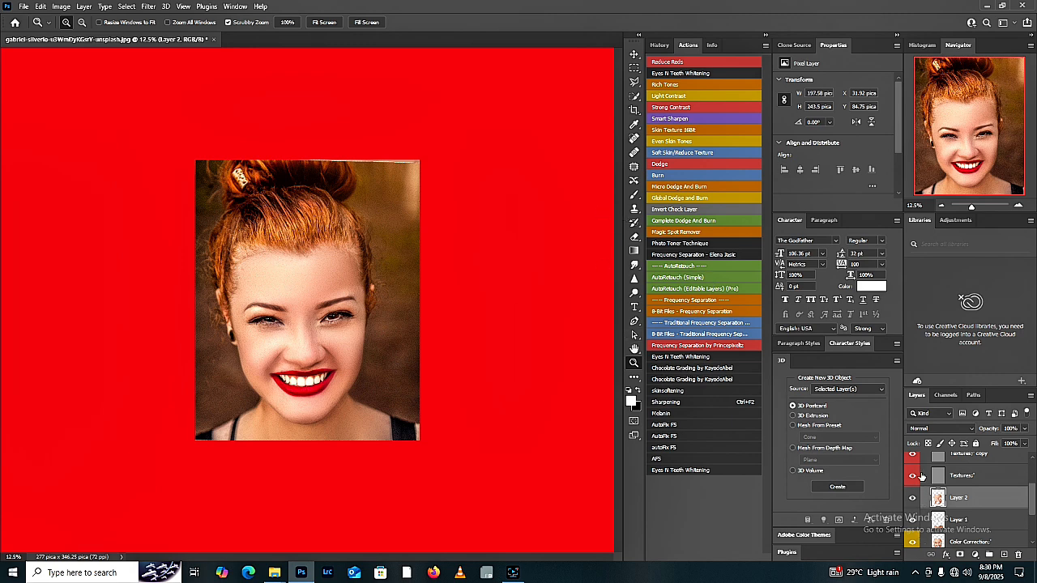
# Step: Apply a Gaussian Blur with a 3.5 pixel radius to Layer 2
pyautogui.moveTo(1032, 507)
pyautogui.mouseDown()
pyautogui.moveTo(1033, 517)
pyautogui.moveTo(1032, 500)
pyautogui.mouseUp()
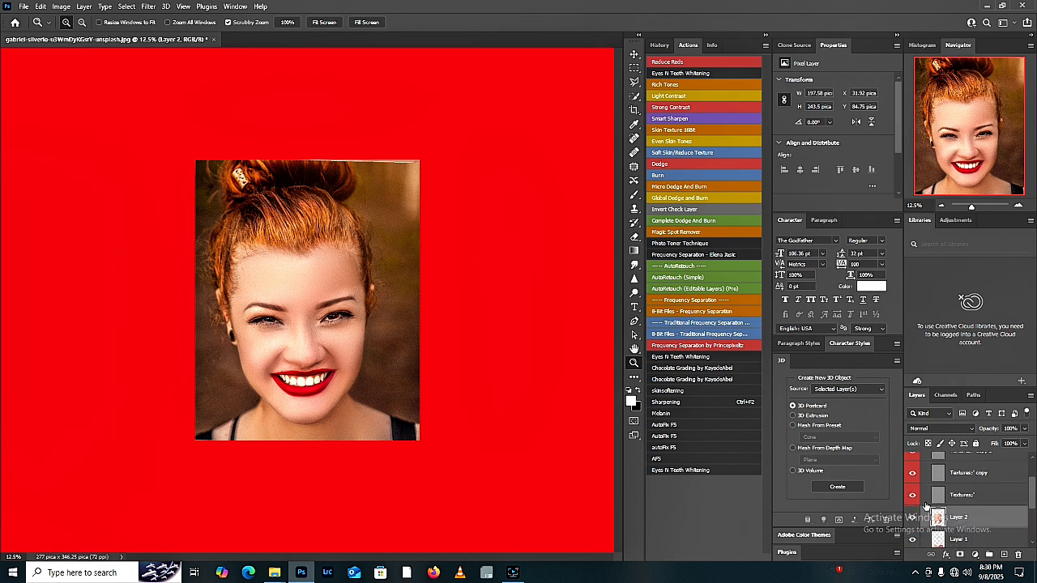
pyautogui.click(148, 7)
pyautogui.moveTo(165, 7)
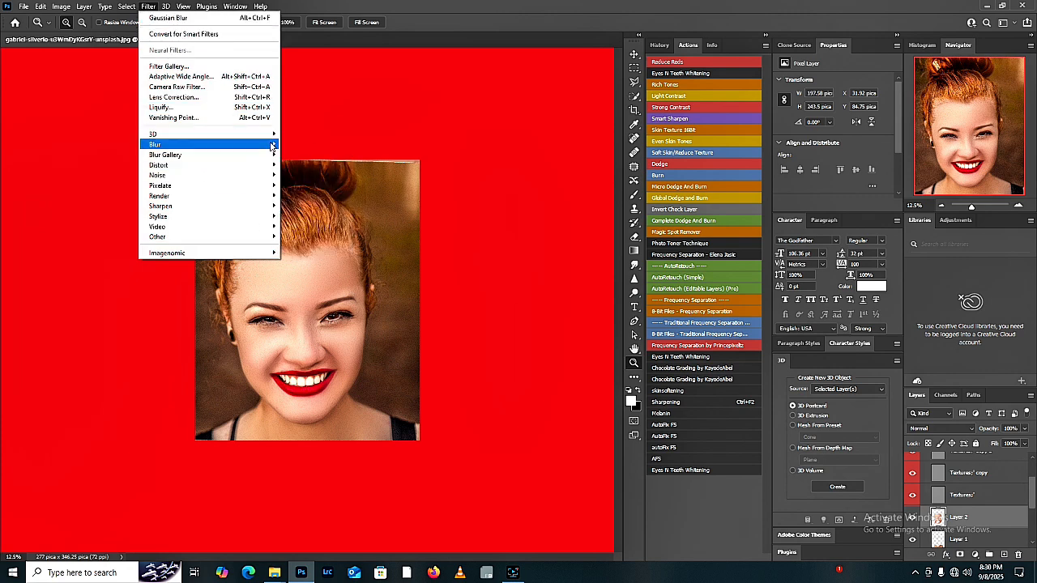
pyautogui.moveTo(267, 144)
pyautogui.click(319, 185)
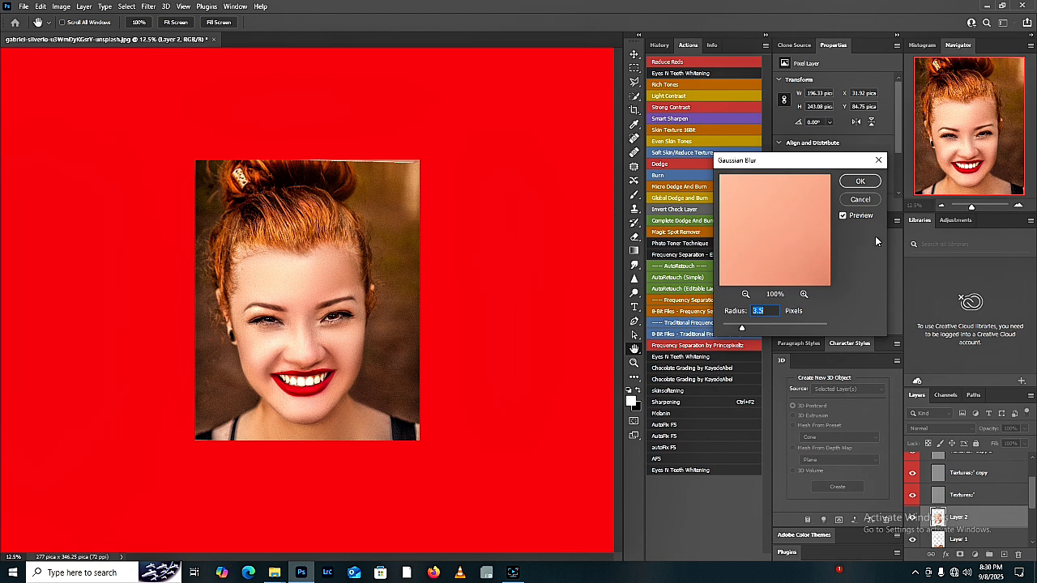
pyautogui.click(860, 182)
pyautogui.press('z')
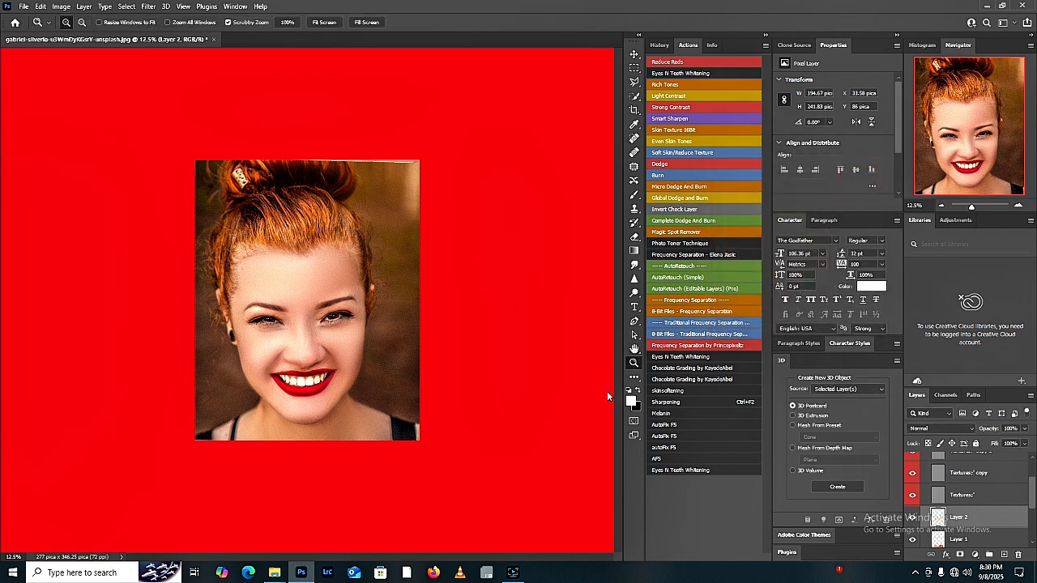
# Step: Compare the original and retouched portrait by repeatedly isolating the Background layer and restoring all layers
pyautogui.moveTo(1030, 492); pyautogui.dragTo(1029, 531)
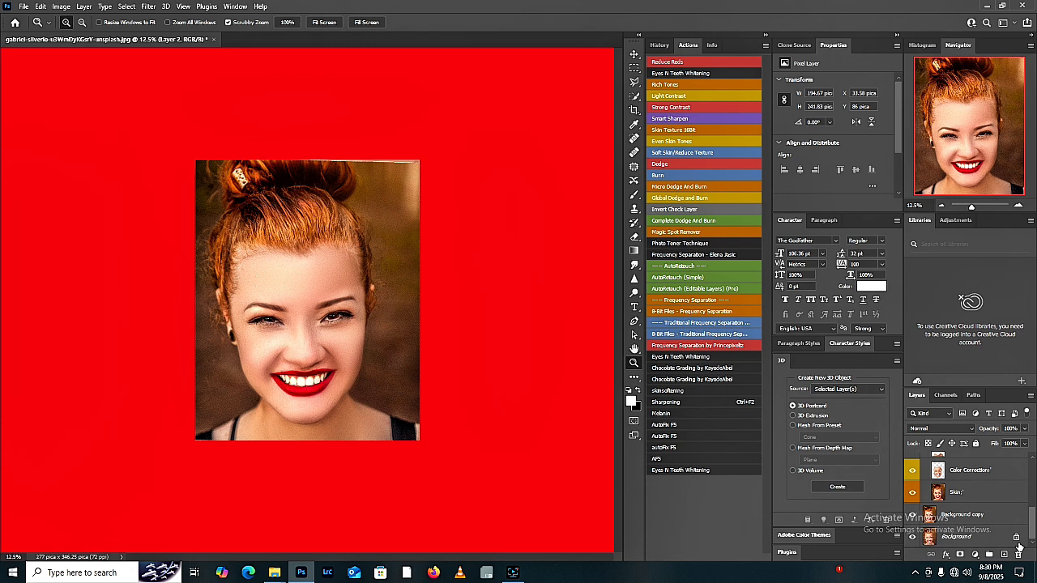
pyautogui.press('alt')
pyautogui.keyDown('alt'); pyautogui.click(912, 539); pyautogui.keyUp('alt')
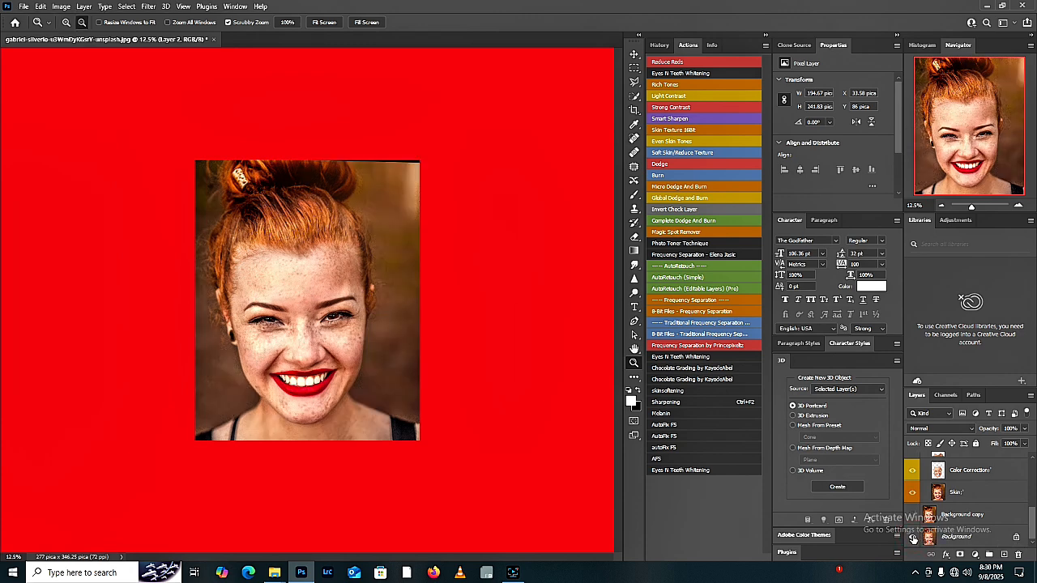
pyautogui.keyDown('alt'); pyautogui.click(913, 538); pyautogui.keyUp('alt')
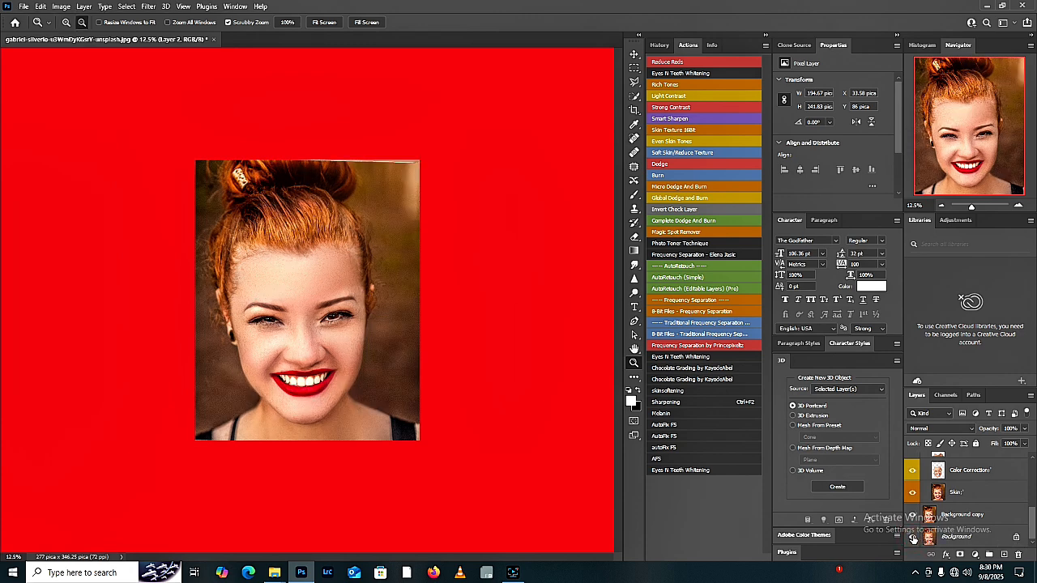
pyautogui.keyDown('alt'); pyautogui.click(912, 538); pyautogui.keyUp('alt')
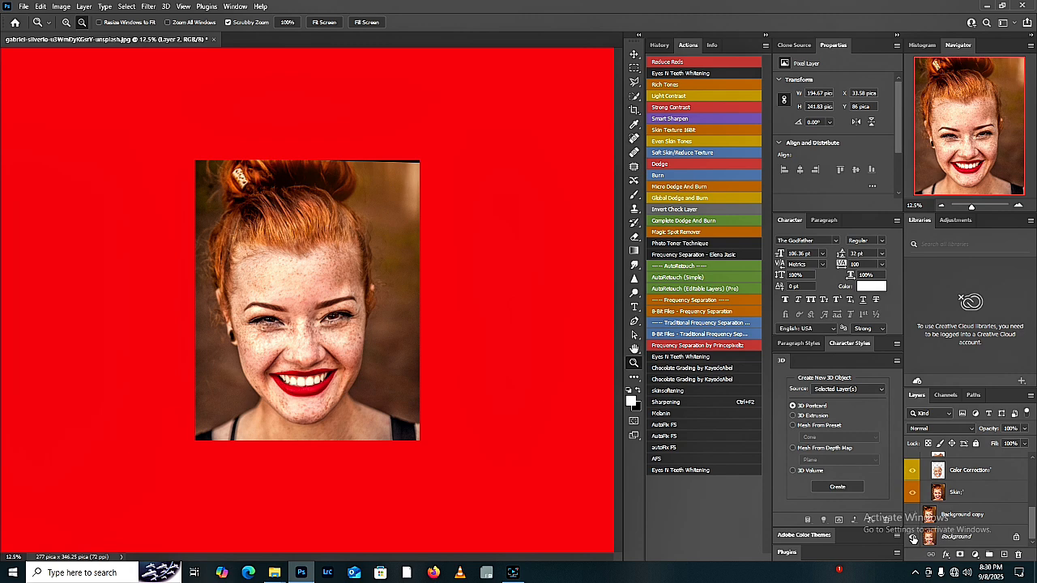
pyautogui.keyDown('alt'); pyautogui.click(913, 539); pyautogui.keyUp('alt')
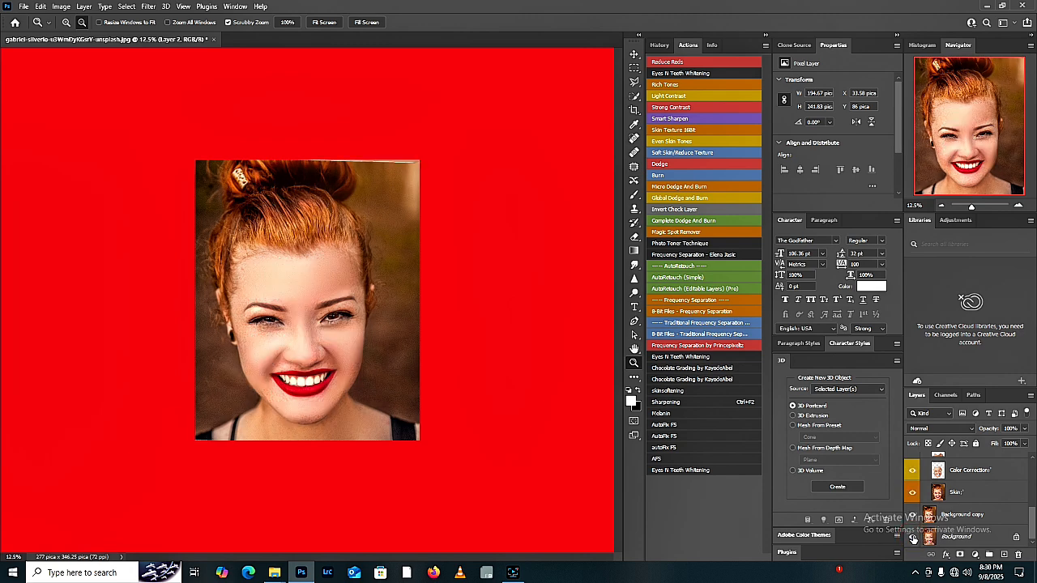
pyautogui.keyDown('alt'); pyautogui.click(913, 539); pyautogui.keyUp('alt')
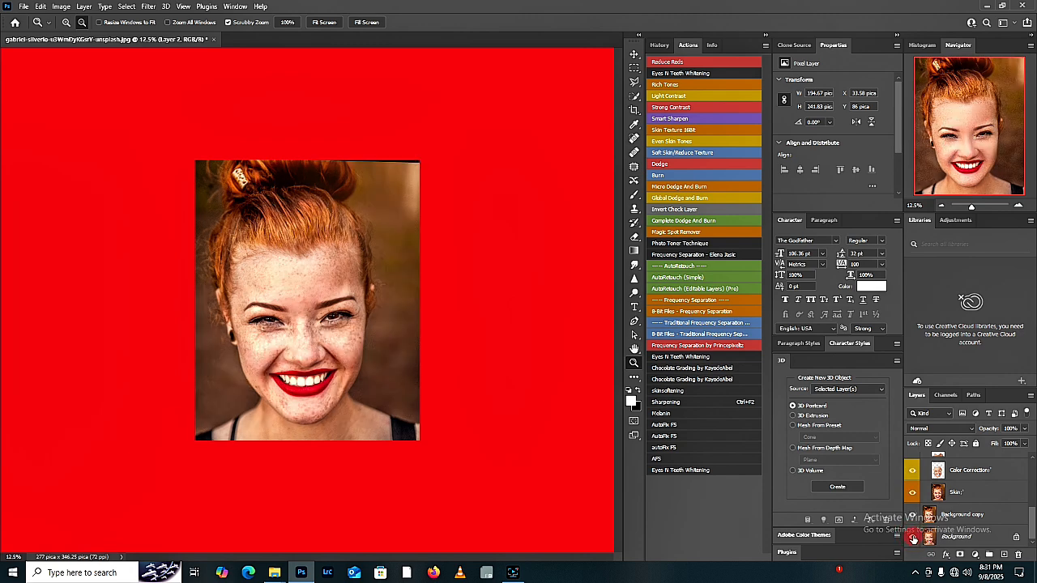
pyautogui.keyDown('alt'); pyautogui.click(913, 539); pyautogui.keyUp('alt')
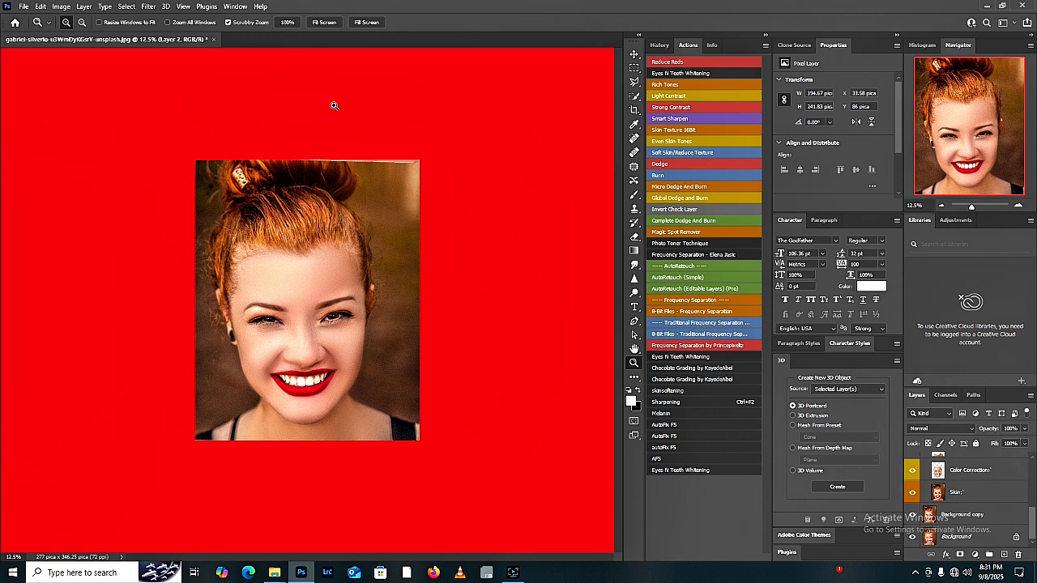
# Step: Outline the pale strip along the photo's upper-right edge and merge a duplicate of the Frequency Separation group into a single layer
pyautogui.press('j')
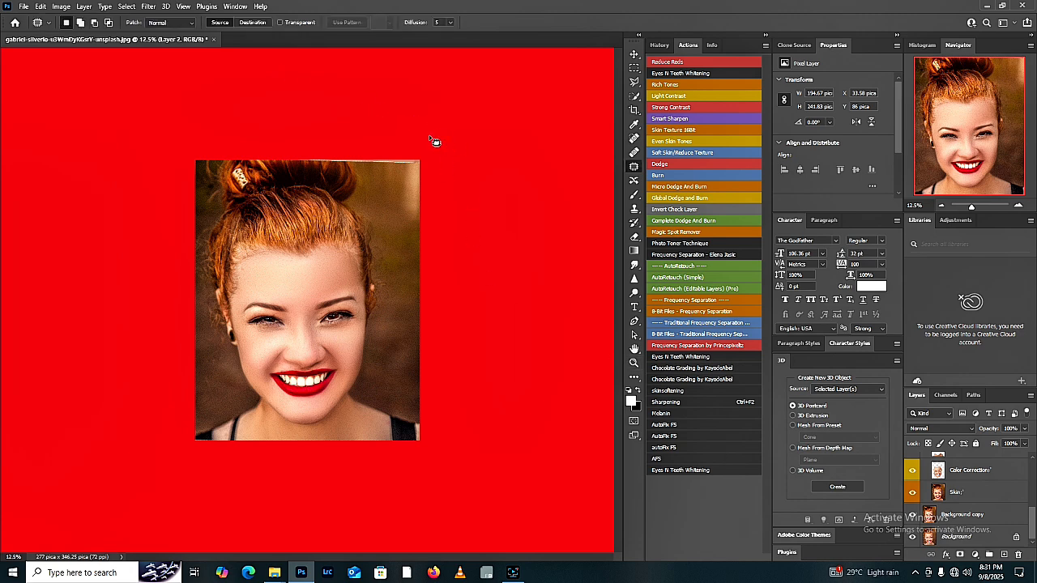
pyautogui.moveTo(282, 161)
pyautogui.mouseDown()
pyautogui.moveTo(409, 173)
pyautogui.moveTo(442, 162)
pyautogui.mouseUp()
pyautogui.moveTo(1026, 517); pyautogui.dragTo(1030, 466)
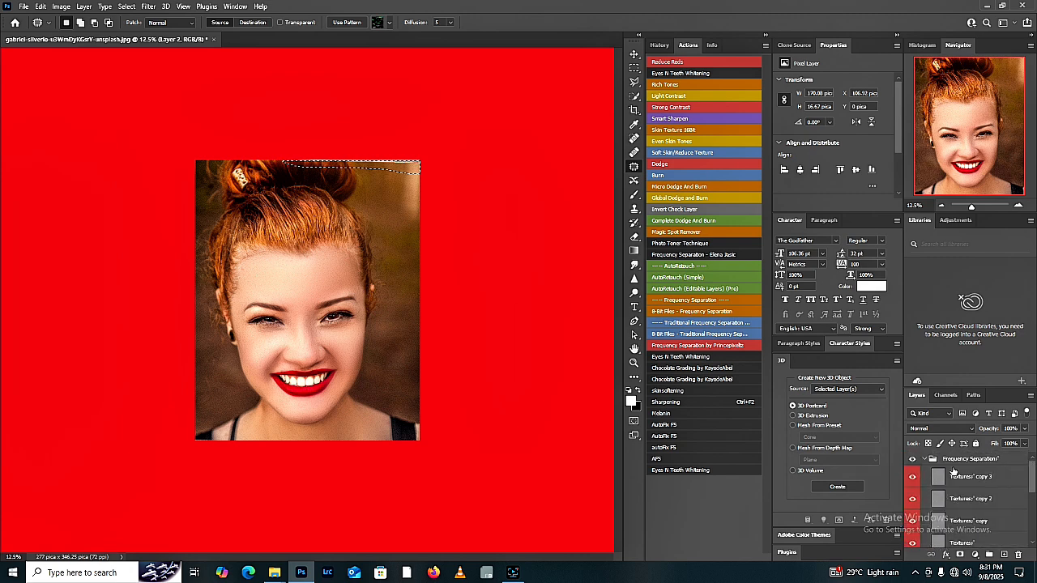
pyautogui.click(924, 459)
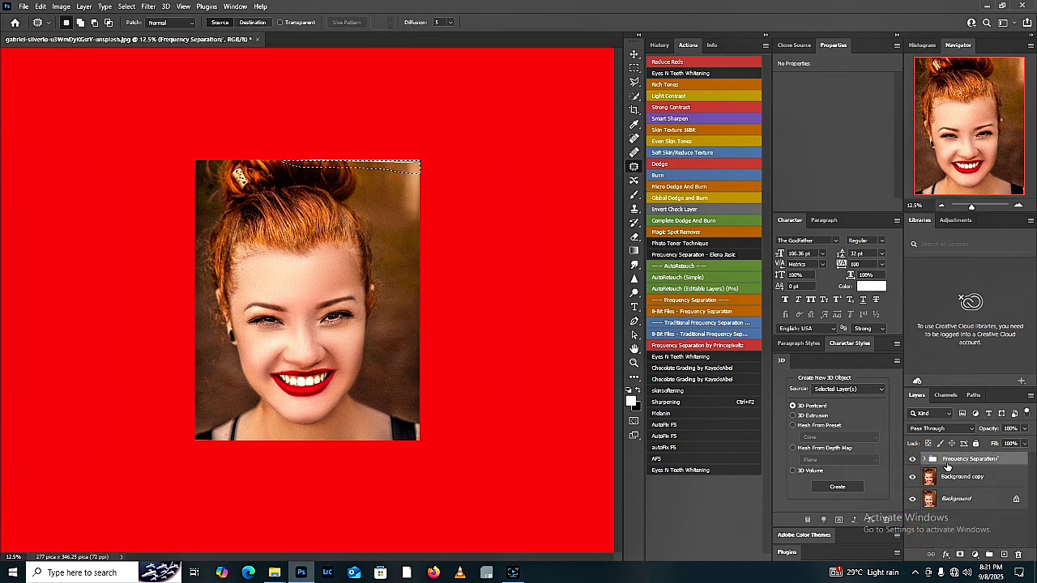
pyautogui.moveTo(948, 459); pyautogui.dragTo(1001, 554)
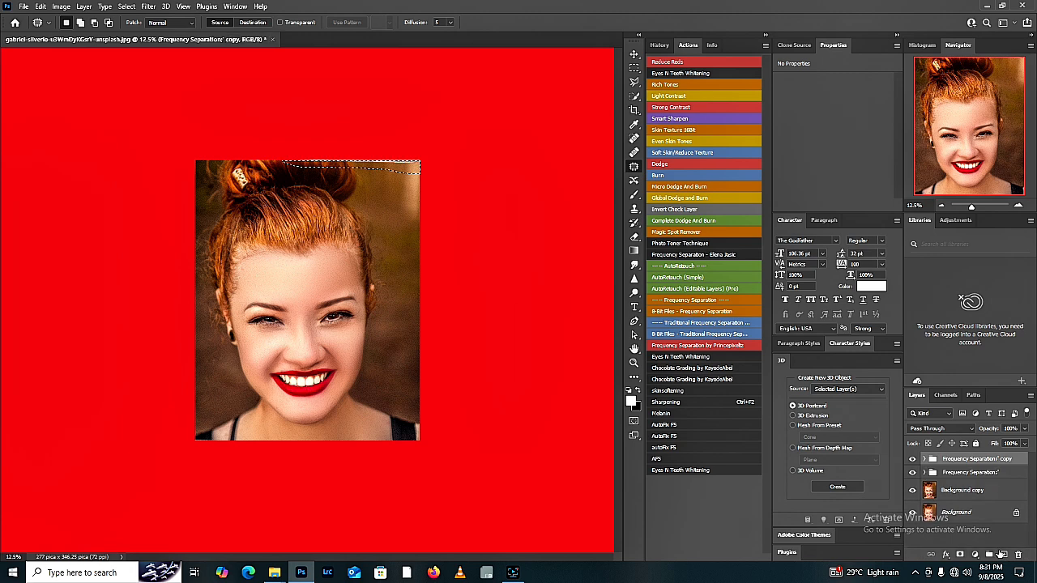
pyautogui.hotkey('ctrl', 'e')
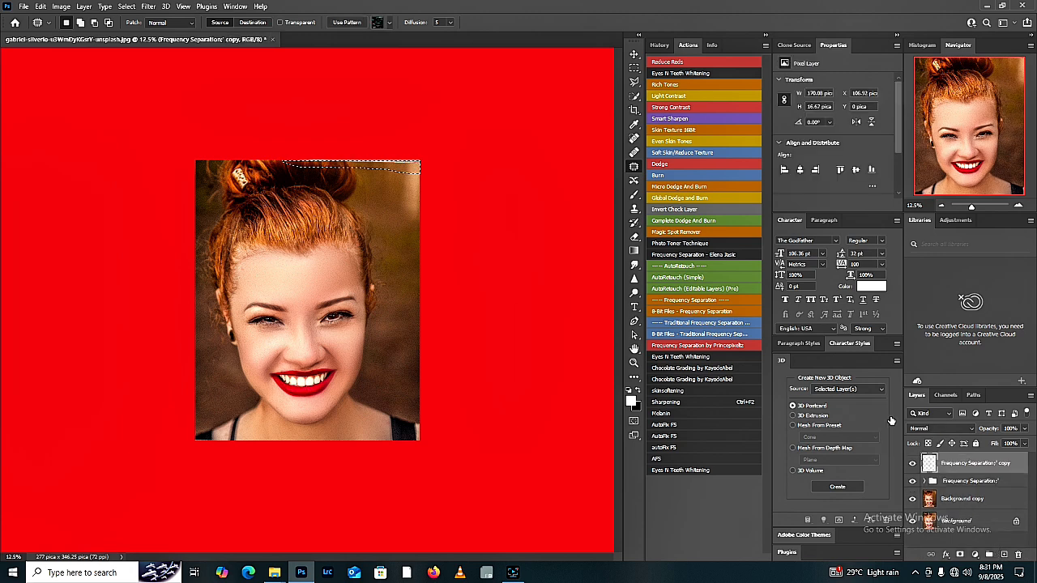
# Step: Fill the outlined upper-edge strip with Content-Aware at 100% opacity in Normal mode, and clear the selection
pyautogui.press('i')
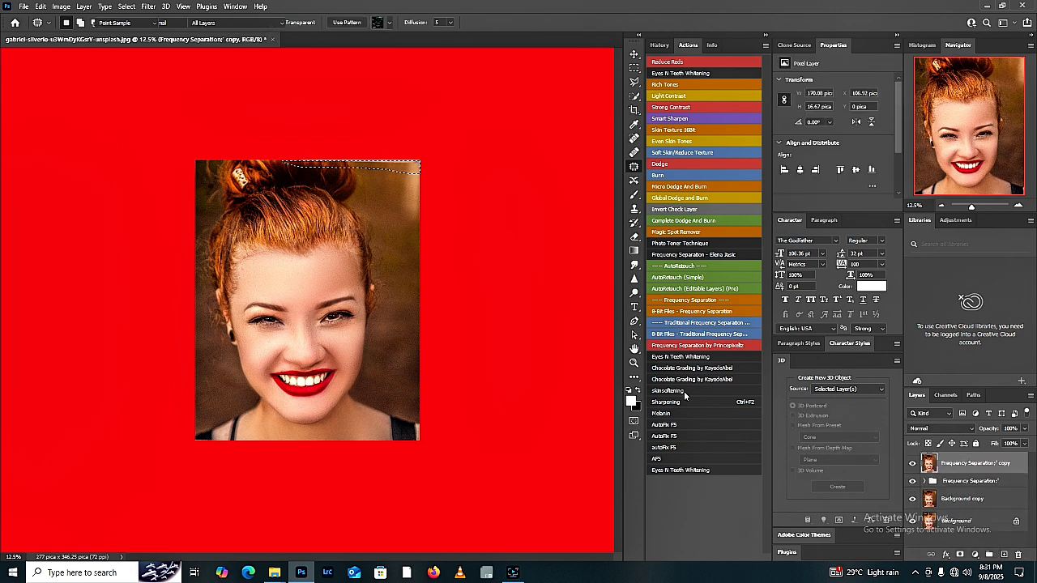
pyautogui.hotkey('shift', 'F5')
pyautogui.click(769, 137)
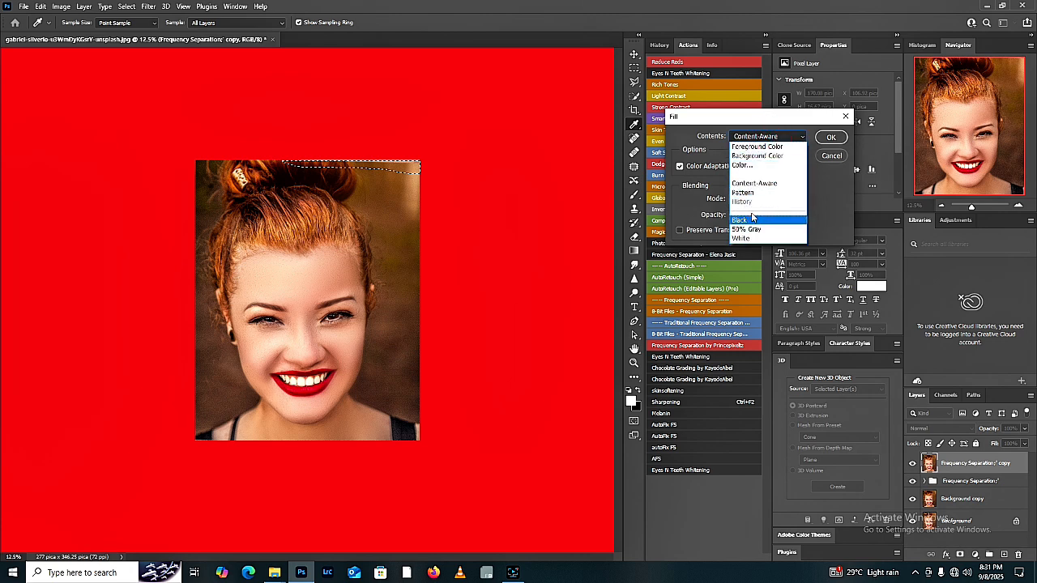
pyautogui.click(757, 184)
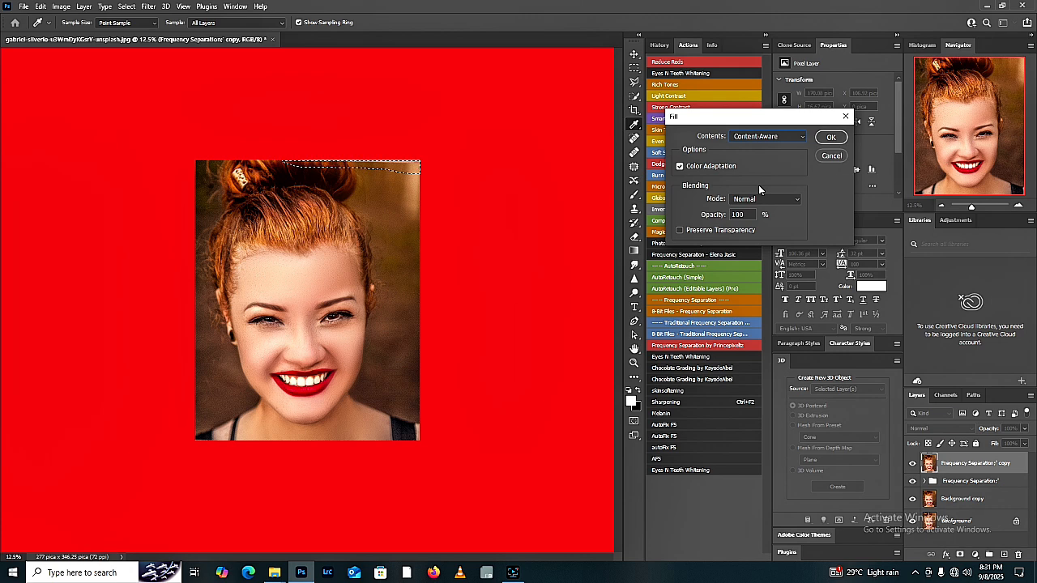
pyautogui.click(830, 137)
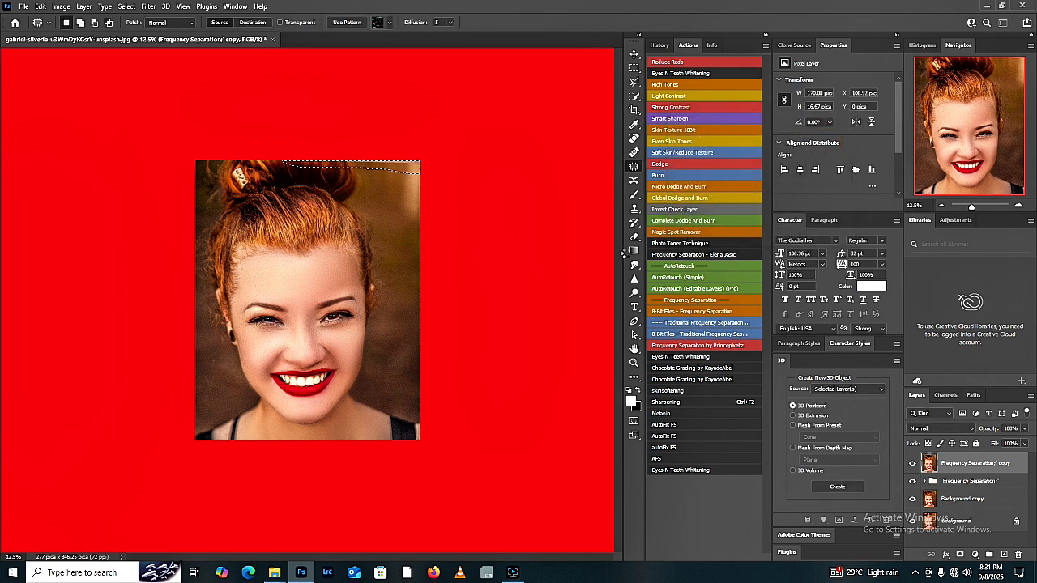
pyautogui.hotkey('ctrl', 'd')
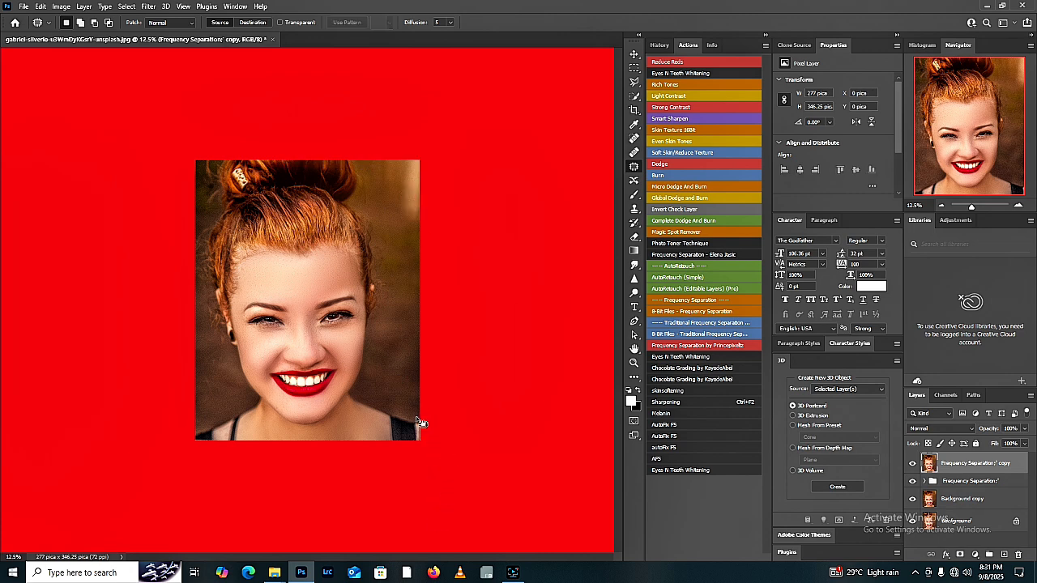
# Step: Outline the flaw at the photo's lower-right corner, replace it with a Content-Aware fill, and deselect
pyautogui.moveTo(420, 422); pyautogui.dragTo(413, 442)
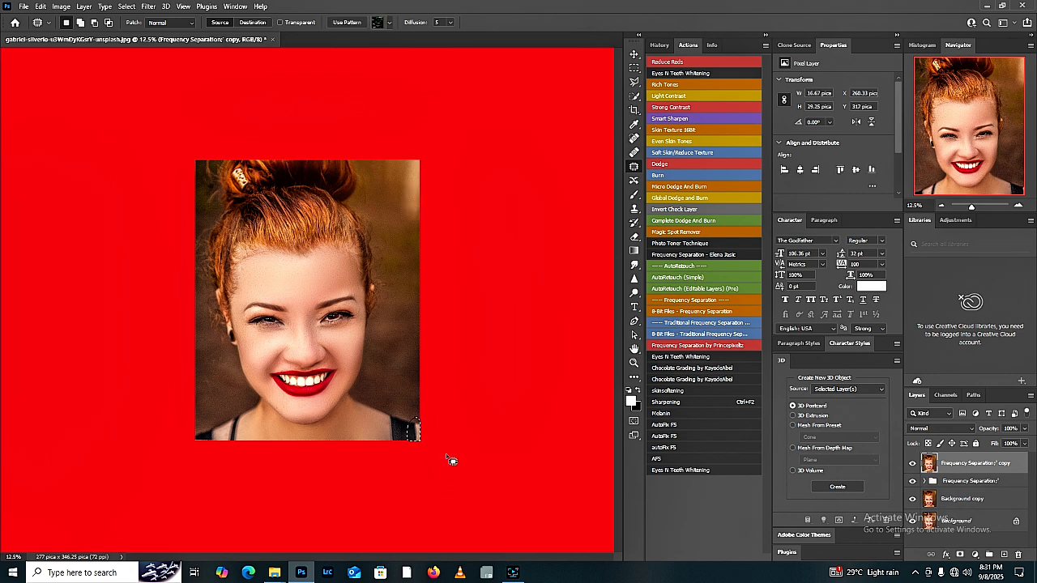
pyautogui.hotkey('shift', 'F5')
pyautogui.press('Return')
pyautogui.hotkey('ctrl', 'd')
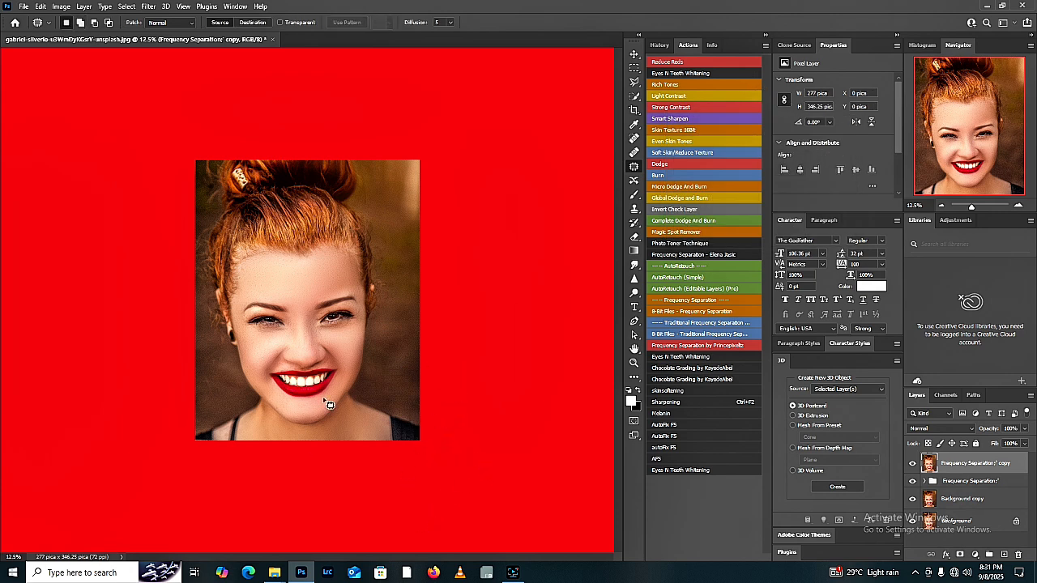
# Step: Fit the whole portrait on screen to check the cleaned-up edges
pyautogui.press('z')
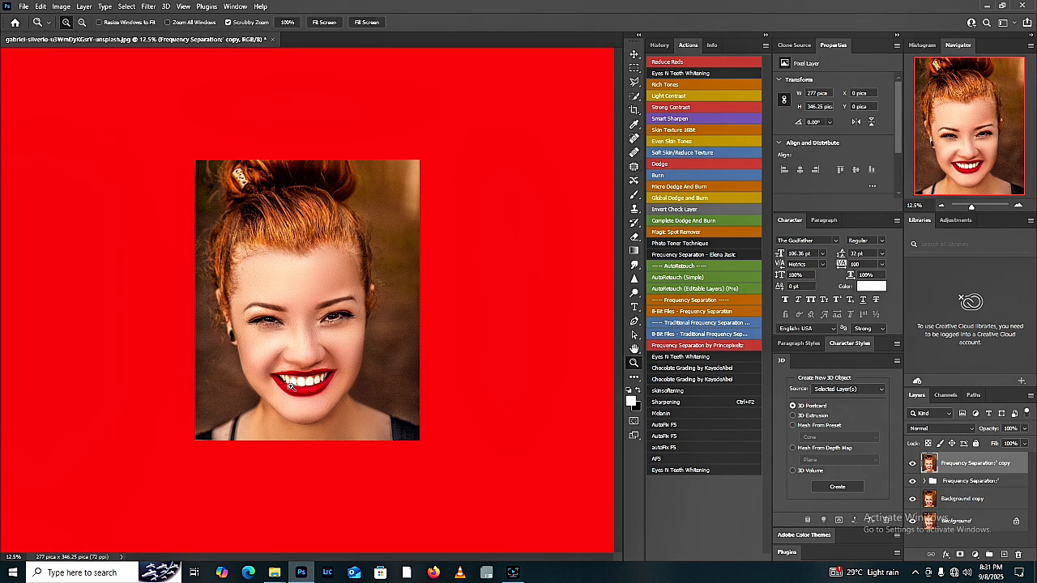
pyautogui.click(297, 409)
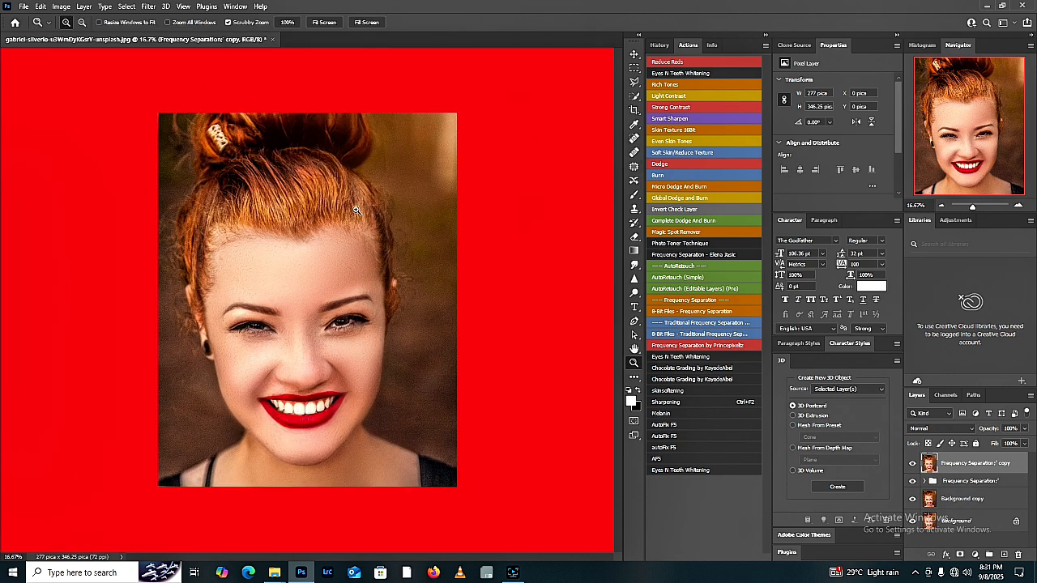
pyautogui.click(318, 23)
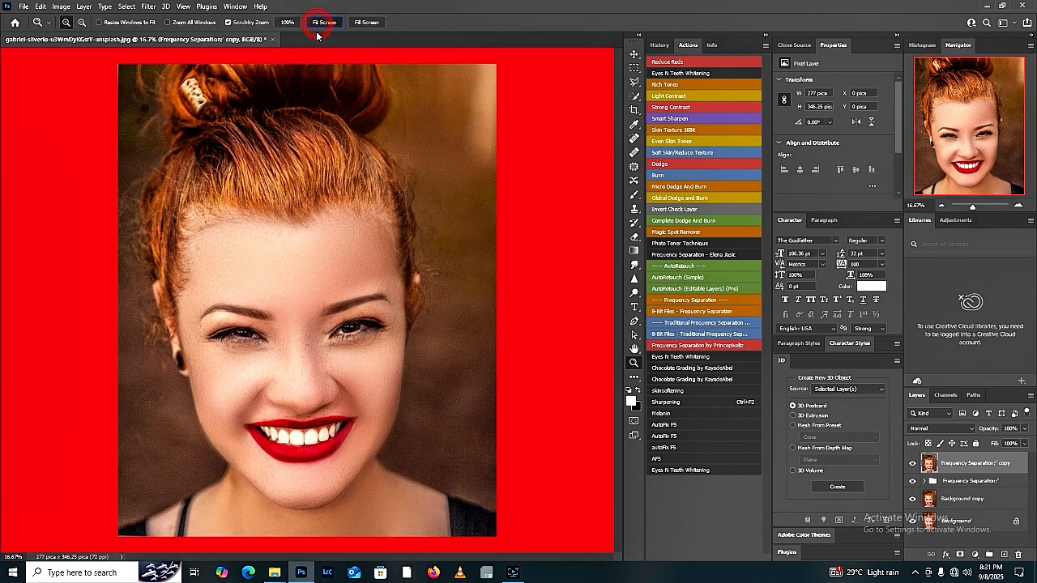